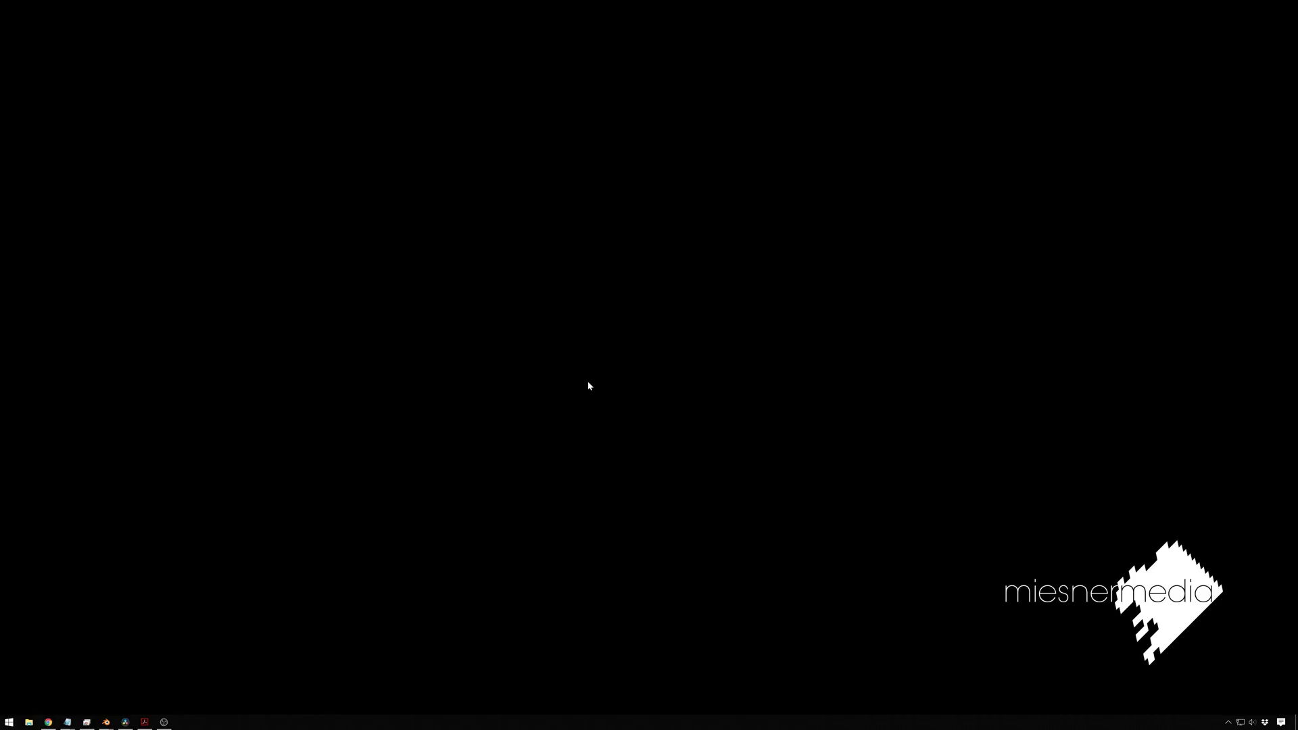
Open the PolyLineTut project on the Fusion page and arrange the Nodes view showing MediaIn1 to MediaOut1
{"action": "left_click", "coordinate": [351, 298]}
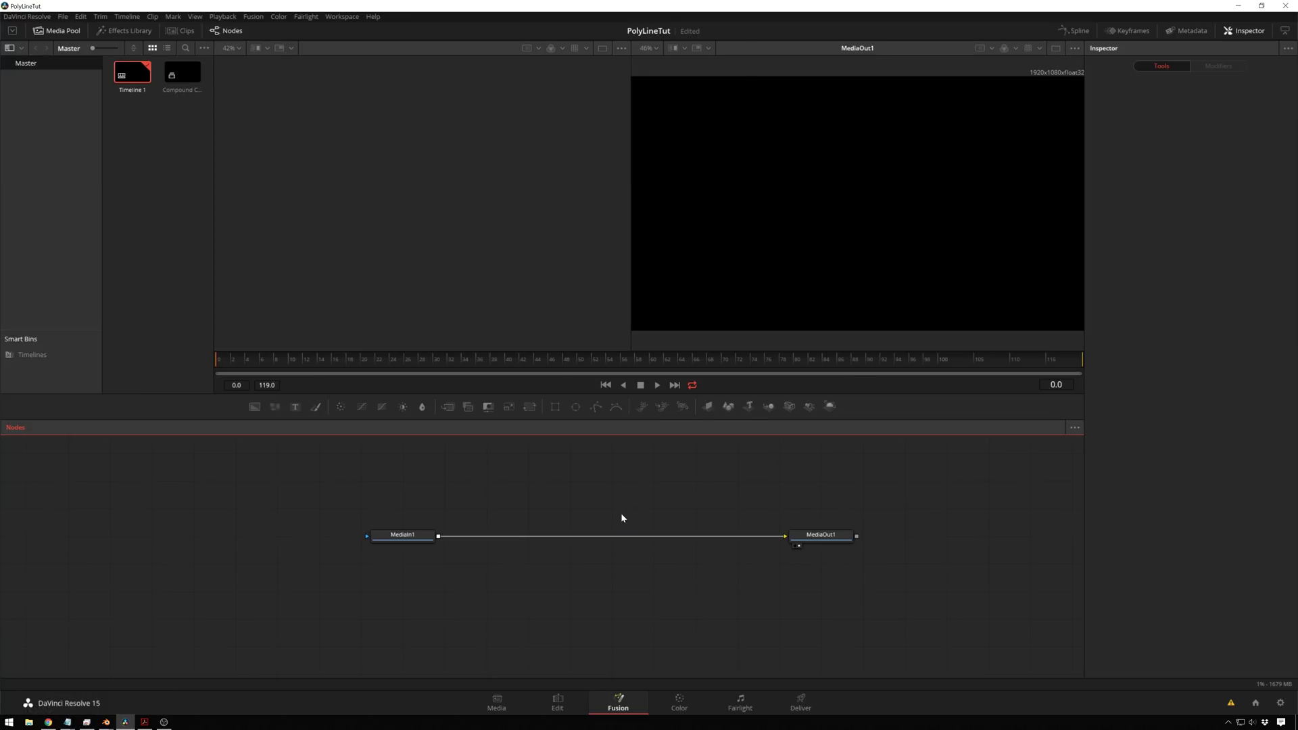
{"action": "scroll", "coordinate": [625, 561], "scroll_direction": "up", "scroll_amount": 2}
{"action": "scroll", "coordinate": [635, 568], "scroll_direction": "down", "scroll_amount": 3}
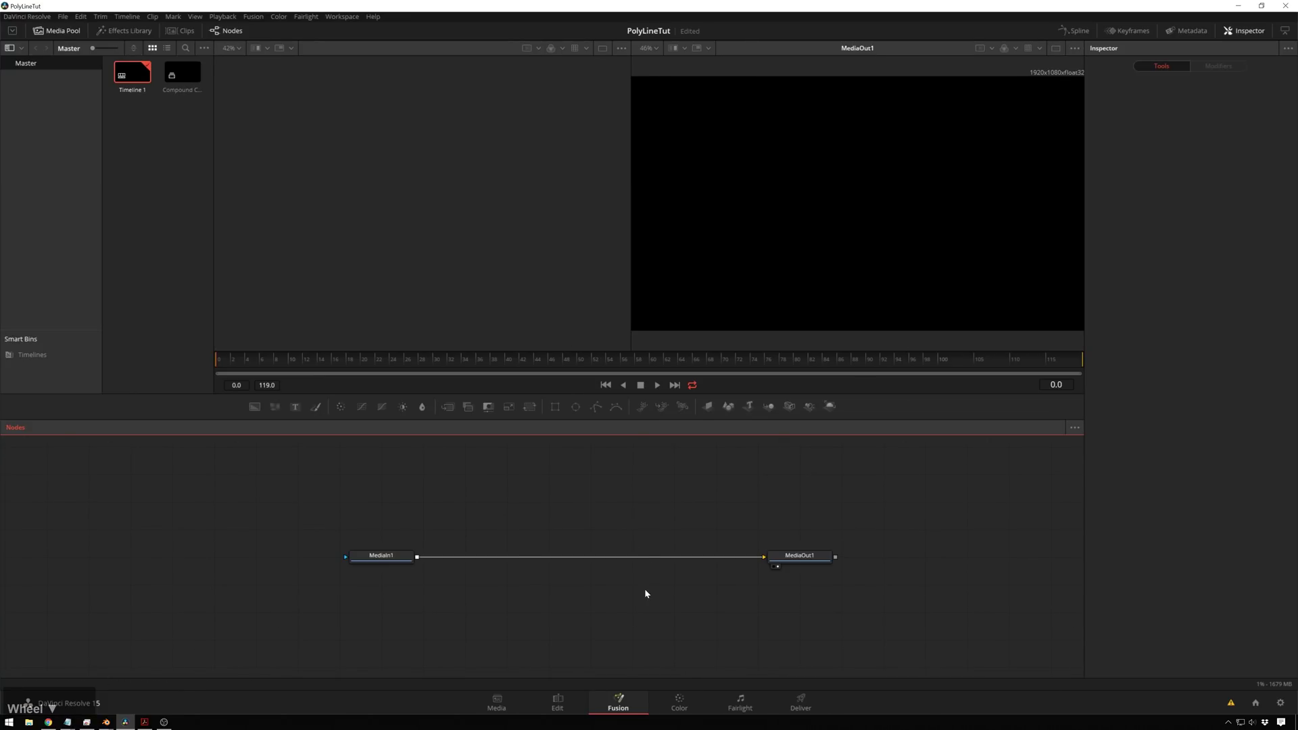
{"action": "left_click", "coordinate": [643, 584]}
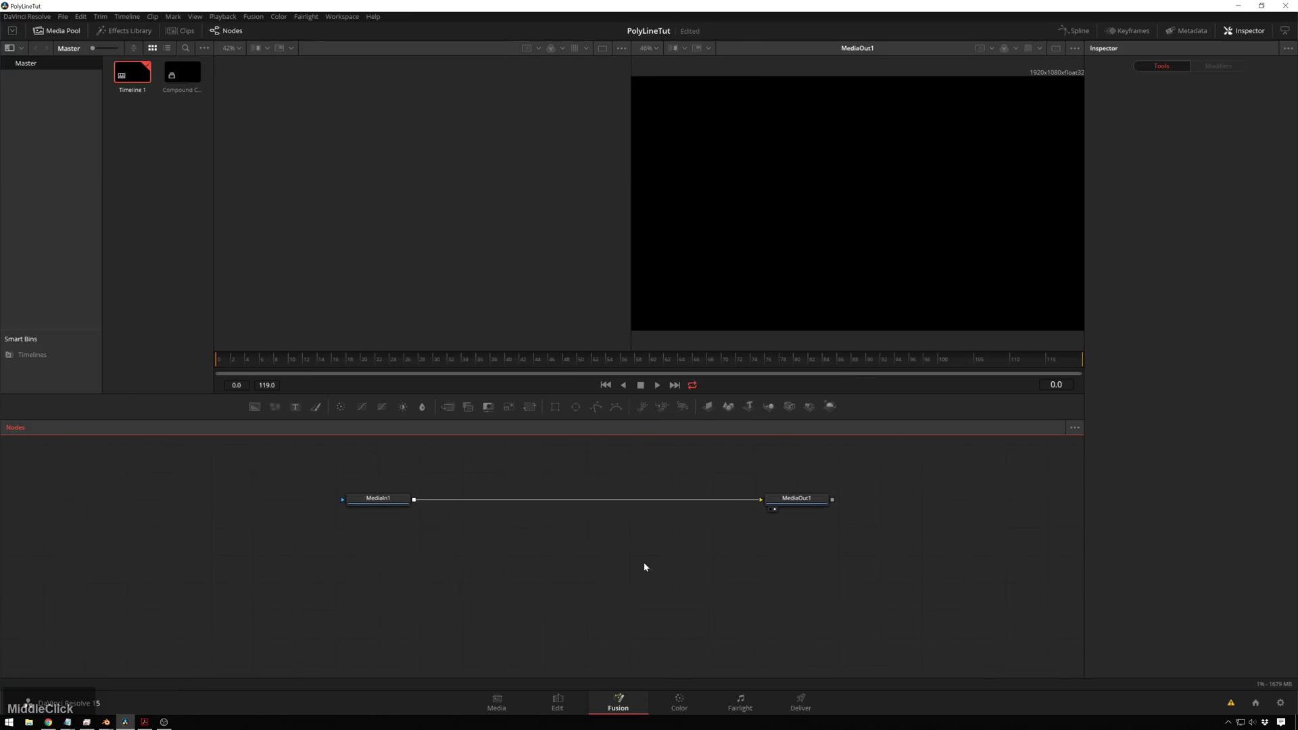
Add a standalone Polygon1 mask node from the toolbar, dismissing the 'poly' tool search unused
{"action": "left_click", "coordinate": [595, 407]}
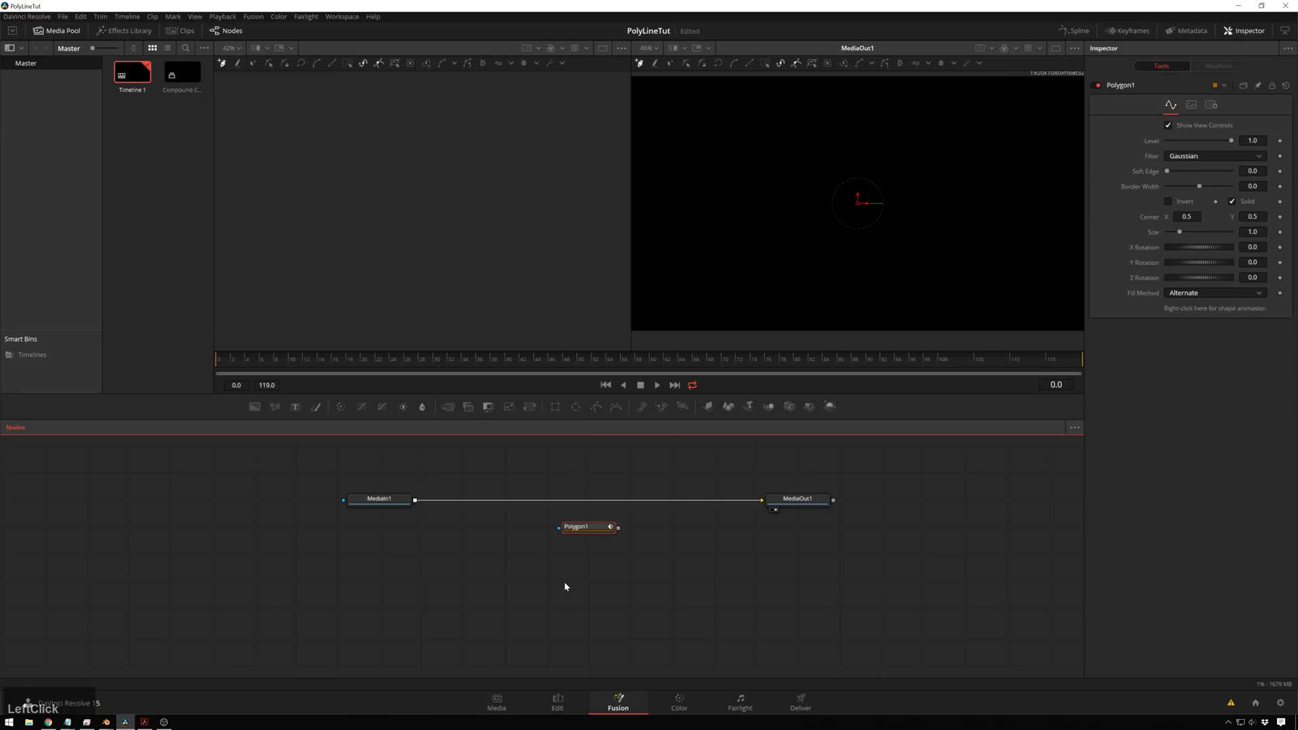
{"action": "key", "text": "shift+space"}
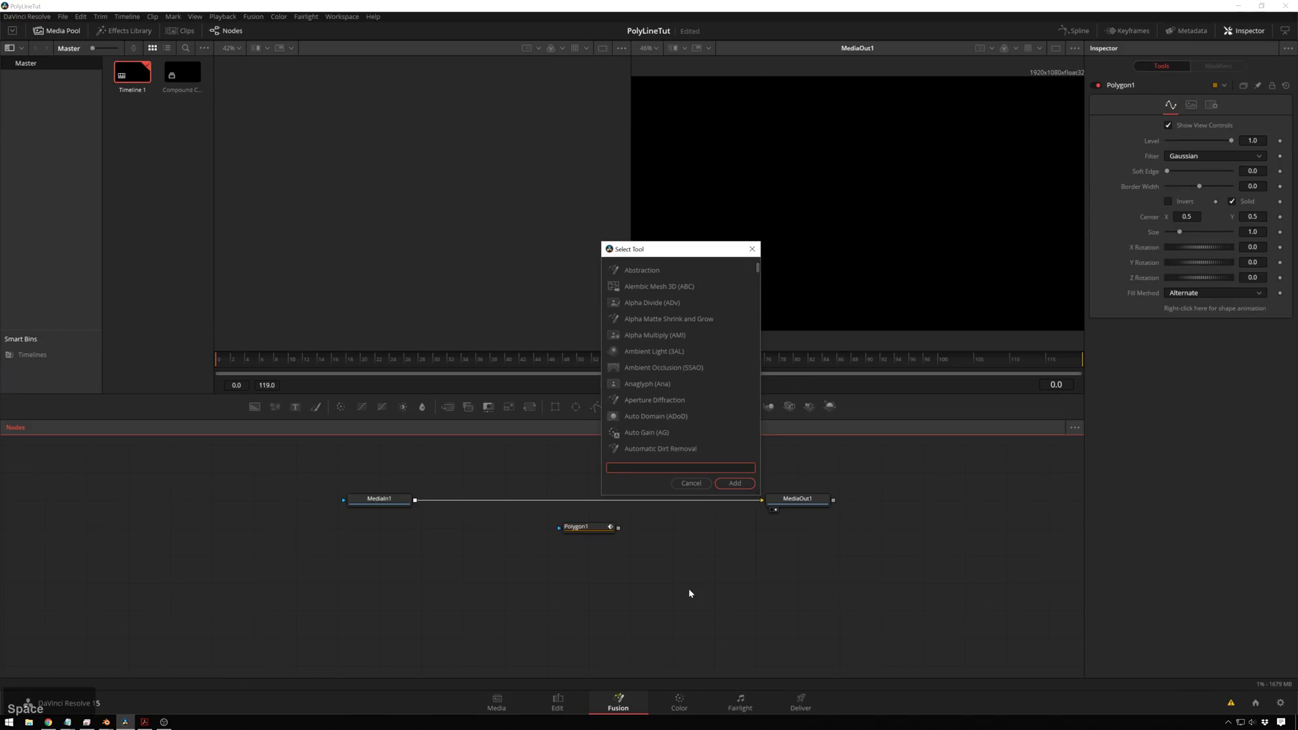
{"action": "type", "text": "poly"}
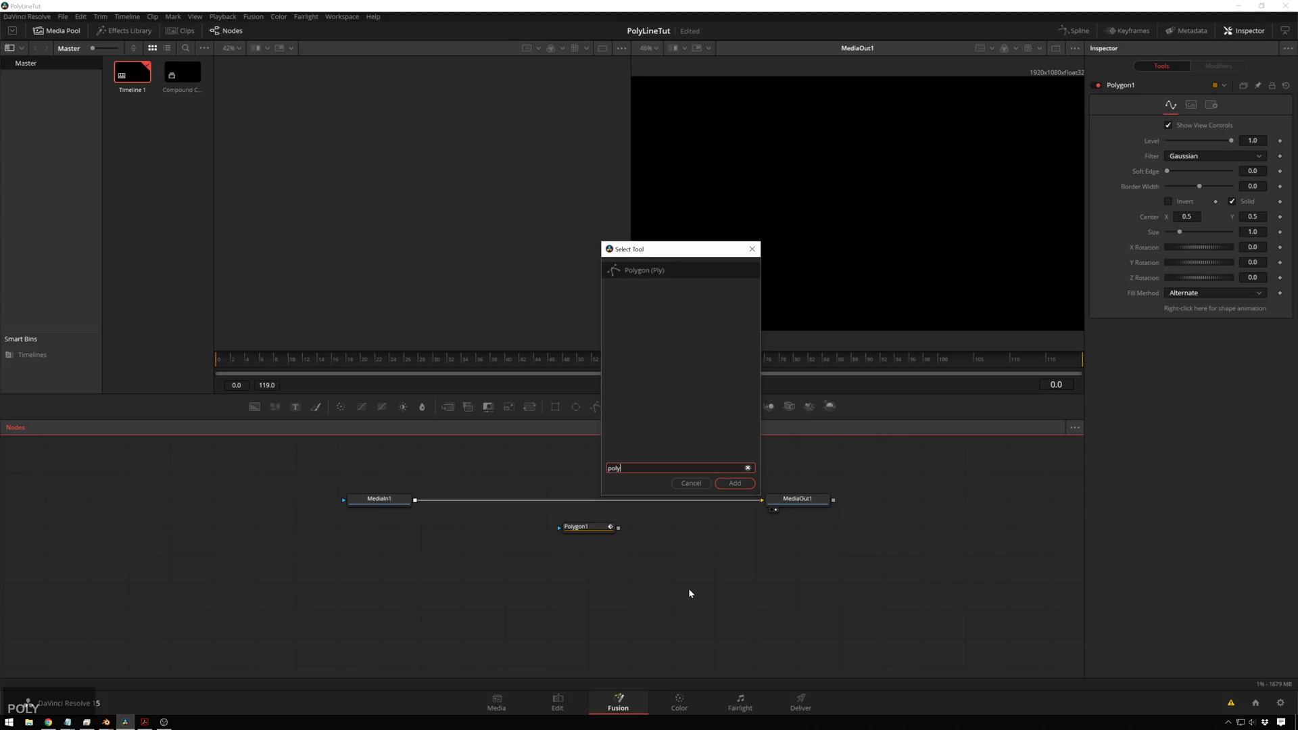
{"action": "key", "text": "Escape"}
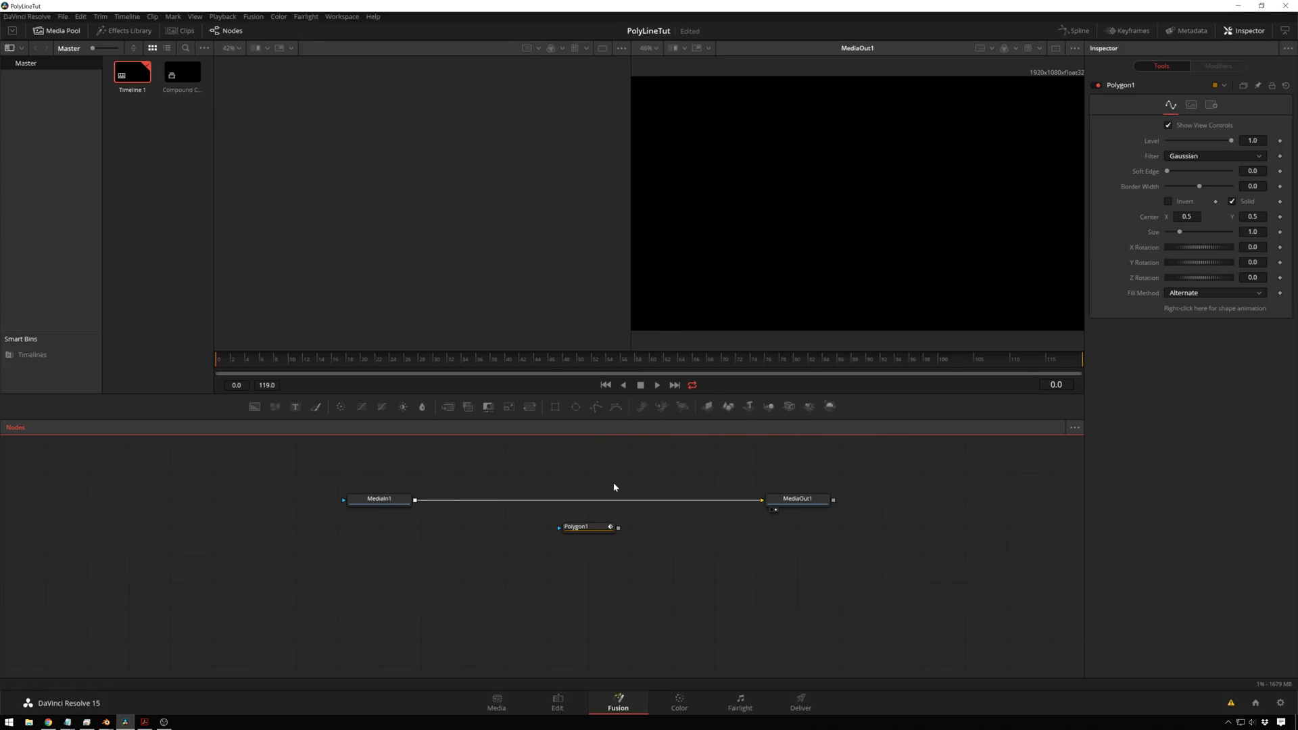
With Polygon1 selected, draw a four-point curved outline in the viewer and close it at the first point
{"action": "left_click", "coordinate": [581, 529]}
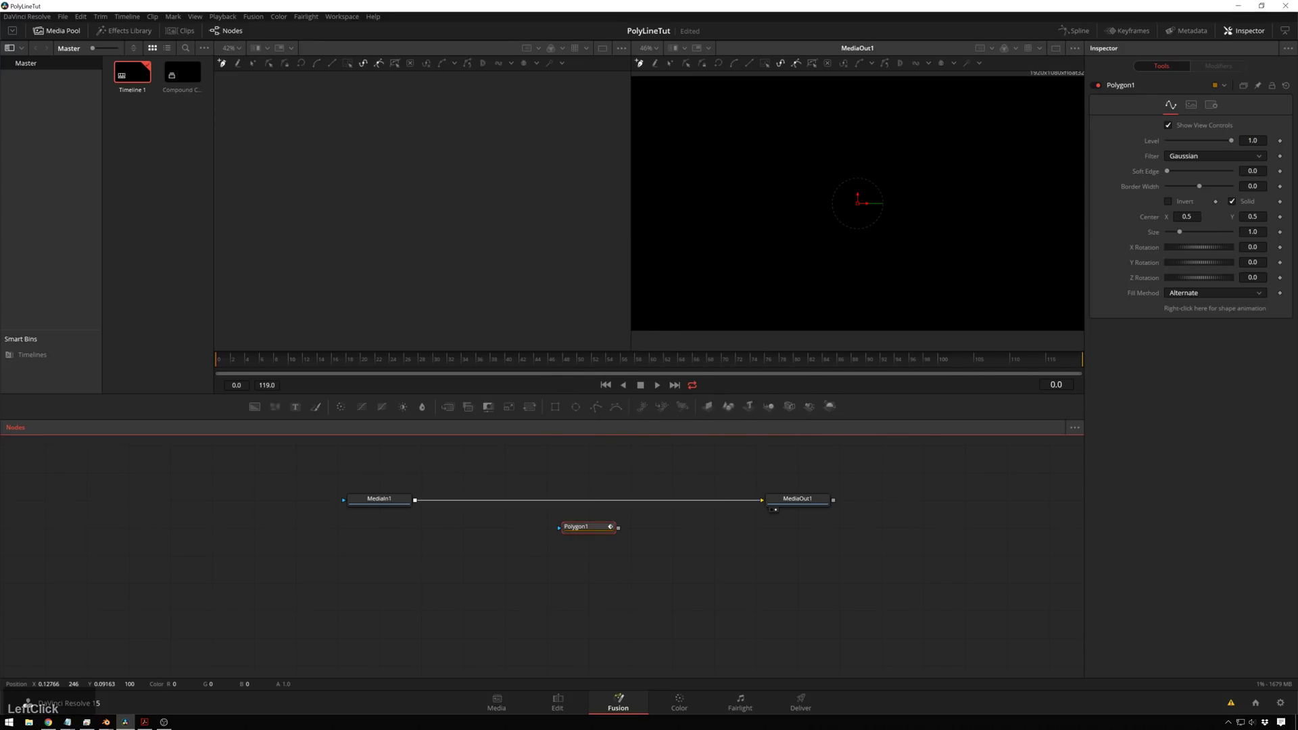
{"action": "left_click", "coordinate": [693, 213]}
{"action": "mouse_move", "coordinate": [734, 141]}
{"action": "left_mouse_down"}
{"action": "mouse_move", "coordinate": [784, 119]}
{"action": "mouse_move", "coordinate": [871, 172]}
{"action": "mouse_move", "coordinate": [929, 164]}
{"action": "mouse_move", "coordinate": [980, 133]}
{"action": "mouse_move", "coordinate": [1014, 184]}
{"action": "left_mouse_up"}
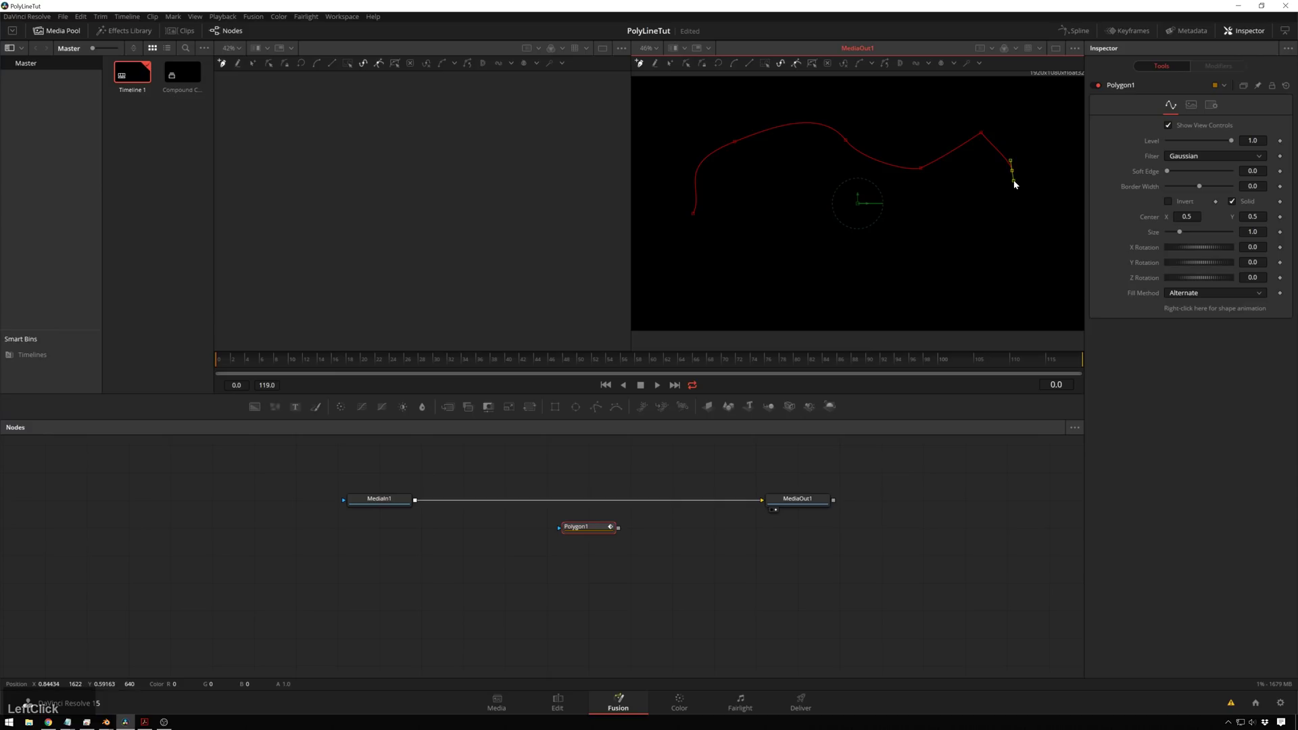
{"action": "left_click_drag", "start_coordinate": [1003, 232], "coordinate": [877, 277]}
{"action": "left_click_drag", "start_coordinate": [799, 262], "coordinate": [713, 249]}
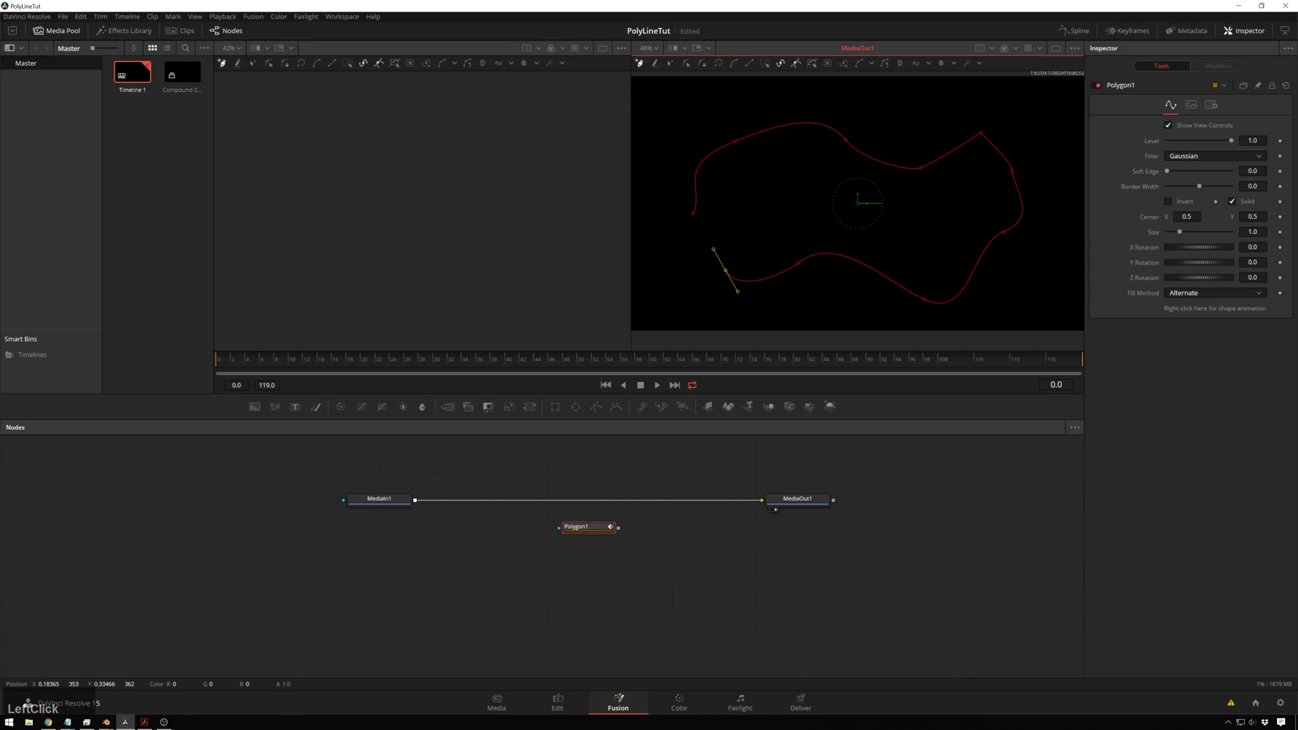
{"action": "left_click", "coordinate": [693, 215], "text": "shift"}
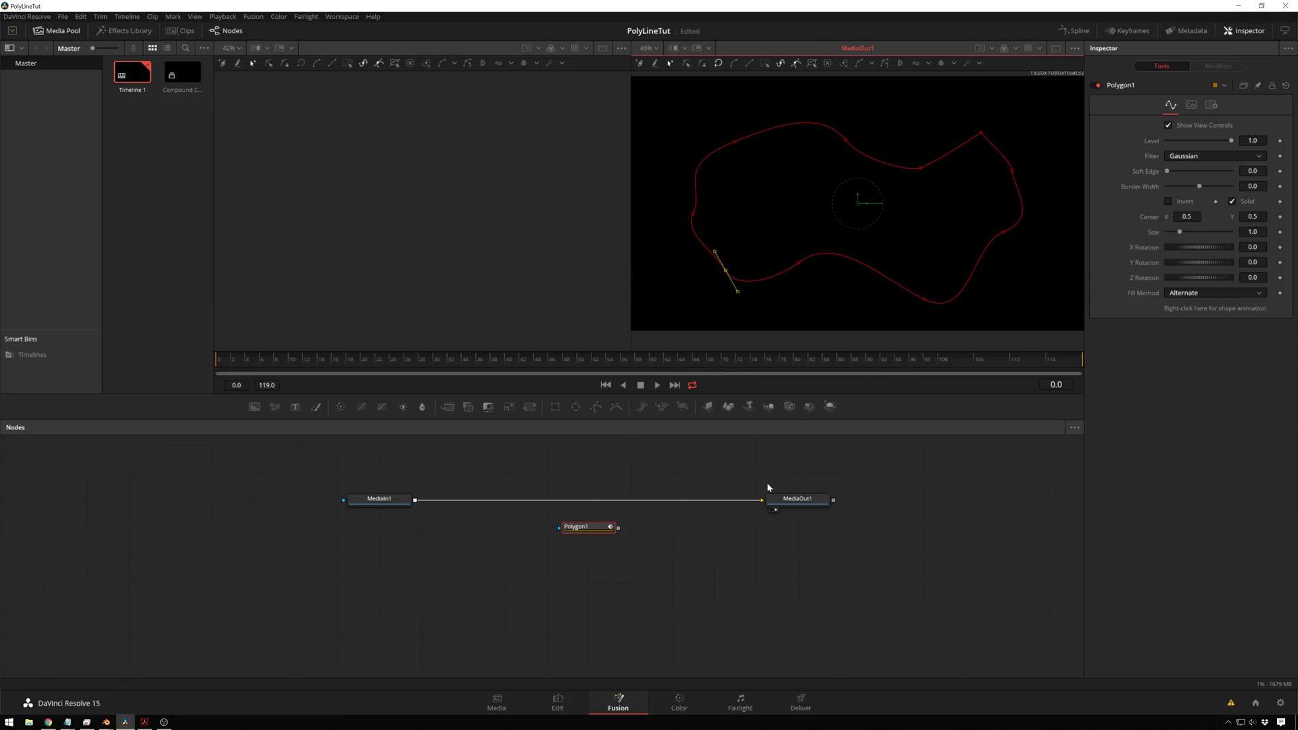
Show Polygon1 in the left viewer as a white fill, then zoom and reset the right viewer
{"action": "key", "text": "1"}
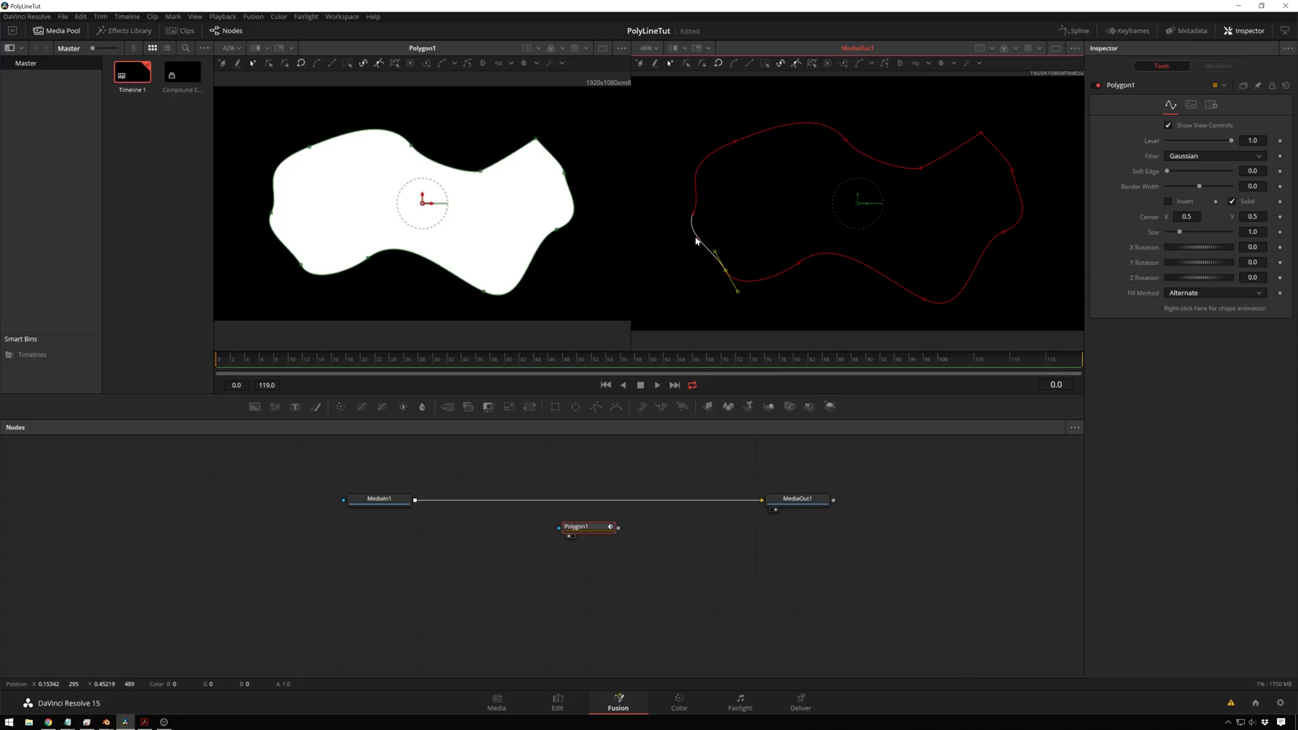
{"action": "scroll", "coordinate": [702, 223], "scroll_direction": "down", "scroll_amount": 5}
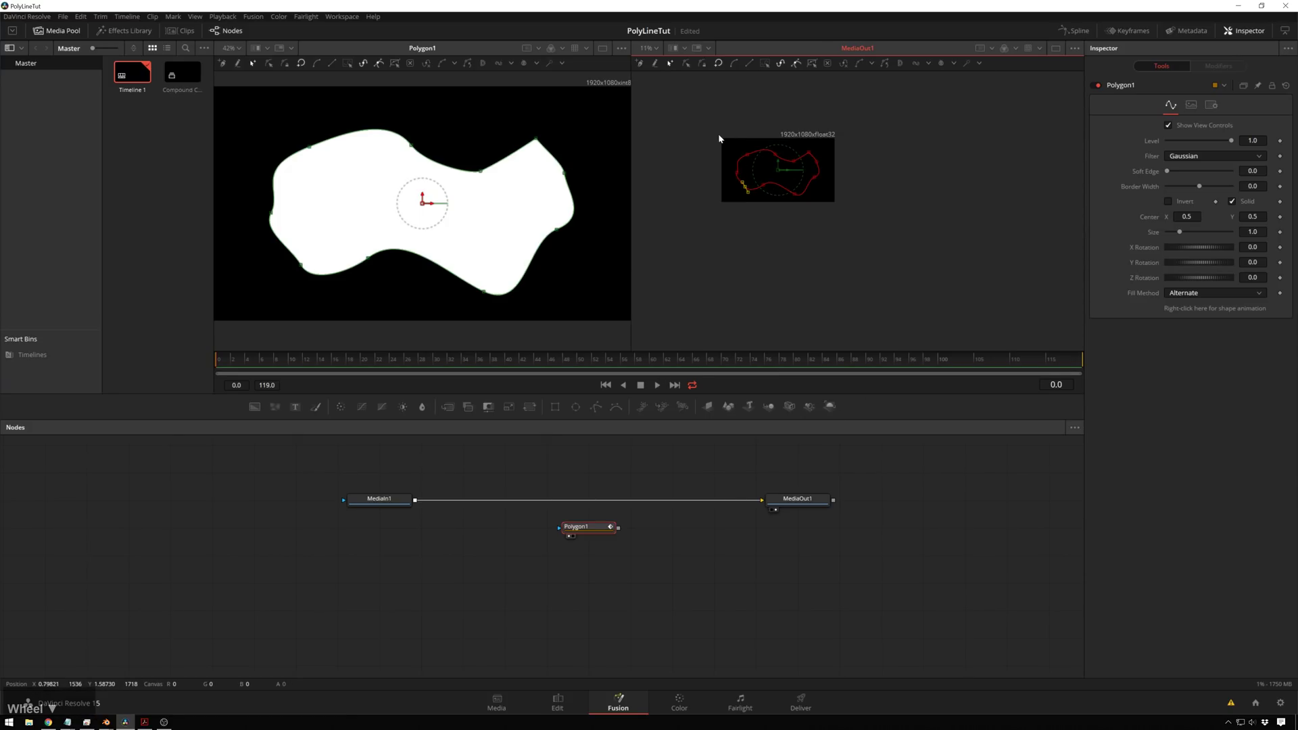
{"action": "scroll", "coordinate": [732, 164], "scroll_direction": "up", "scroll_amount": 6}
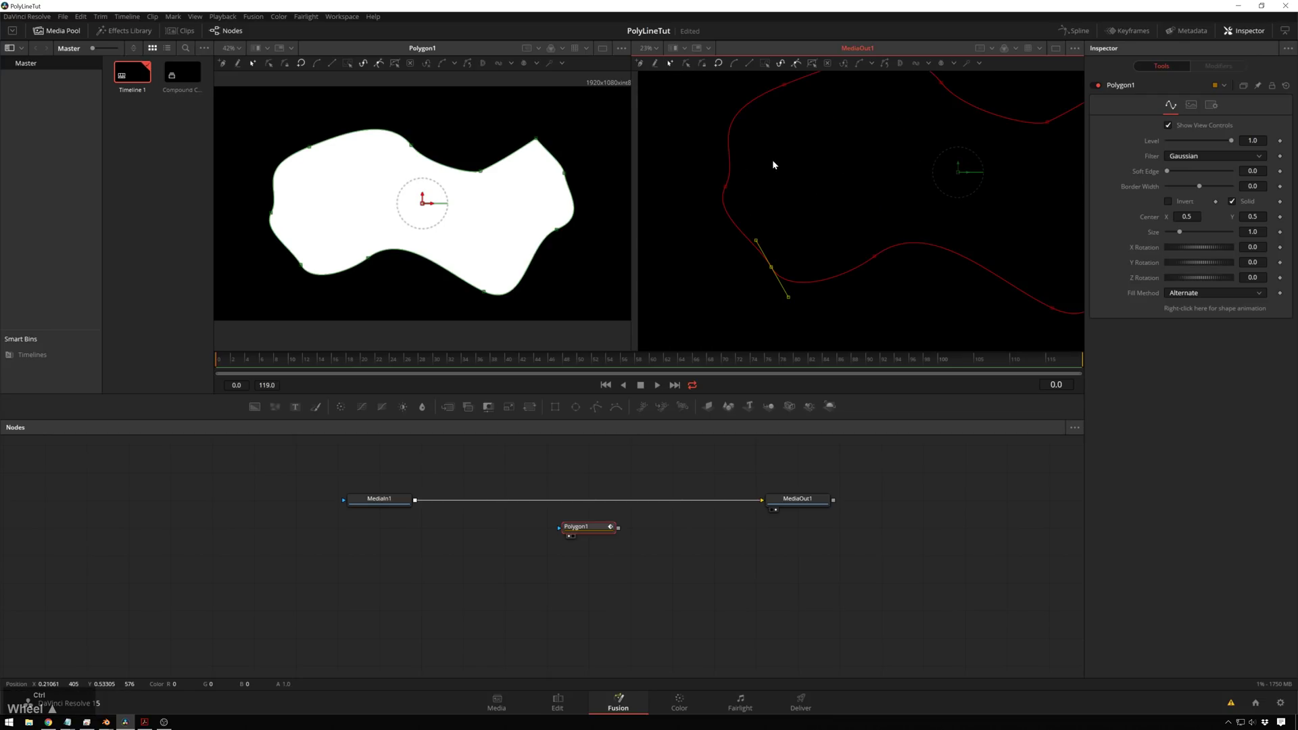
{"action": "scroll", "coordinate": [754, 201], "scroll_direction": "down", "scroll_amount": 2}
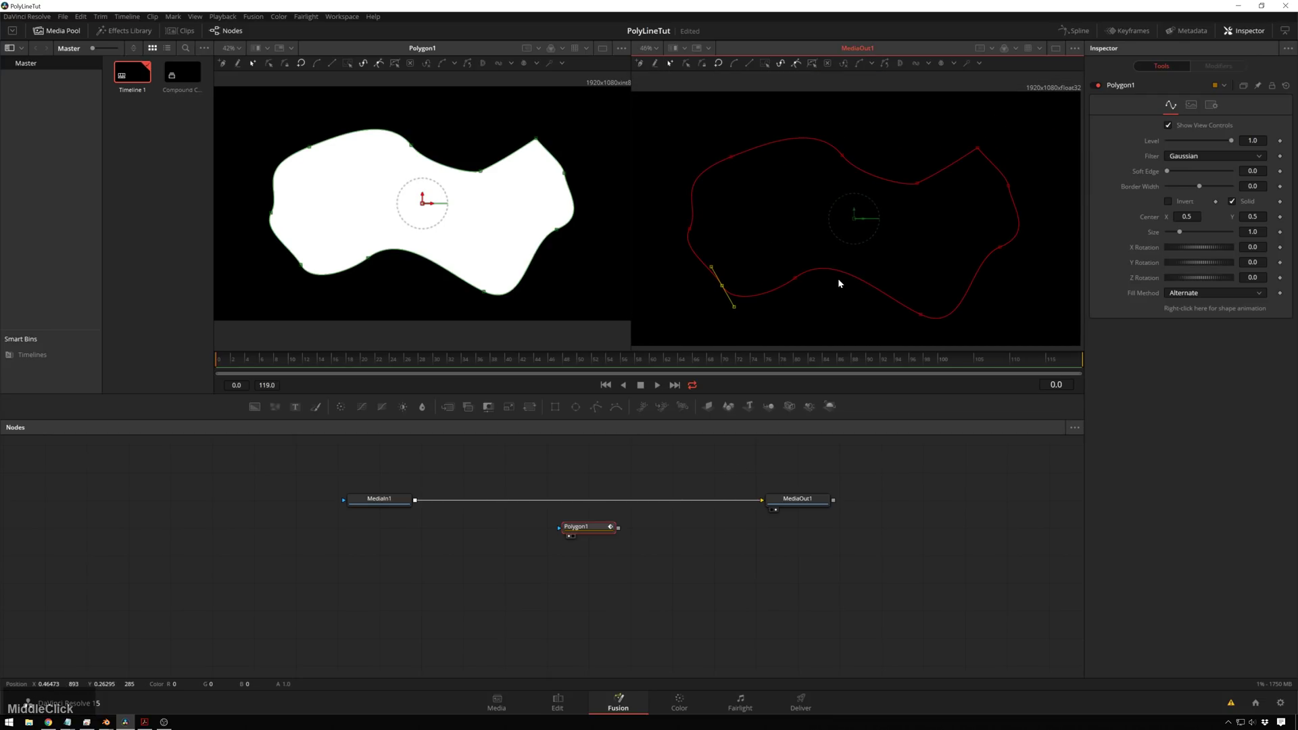
{"action": "middle_click", "coordinate": [775, 294]}
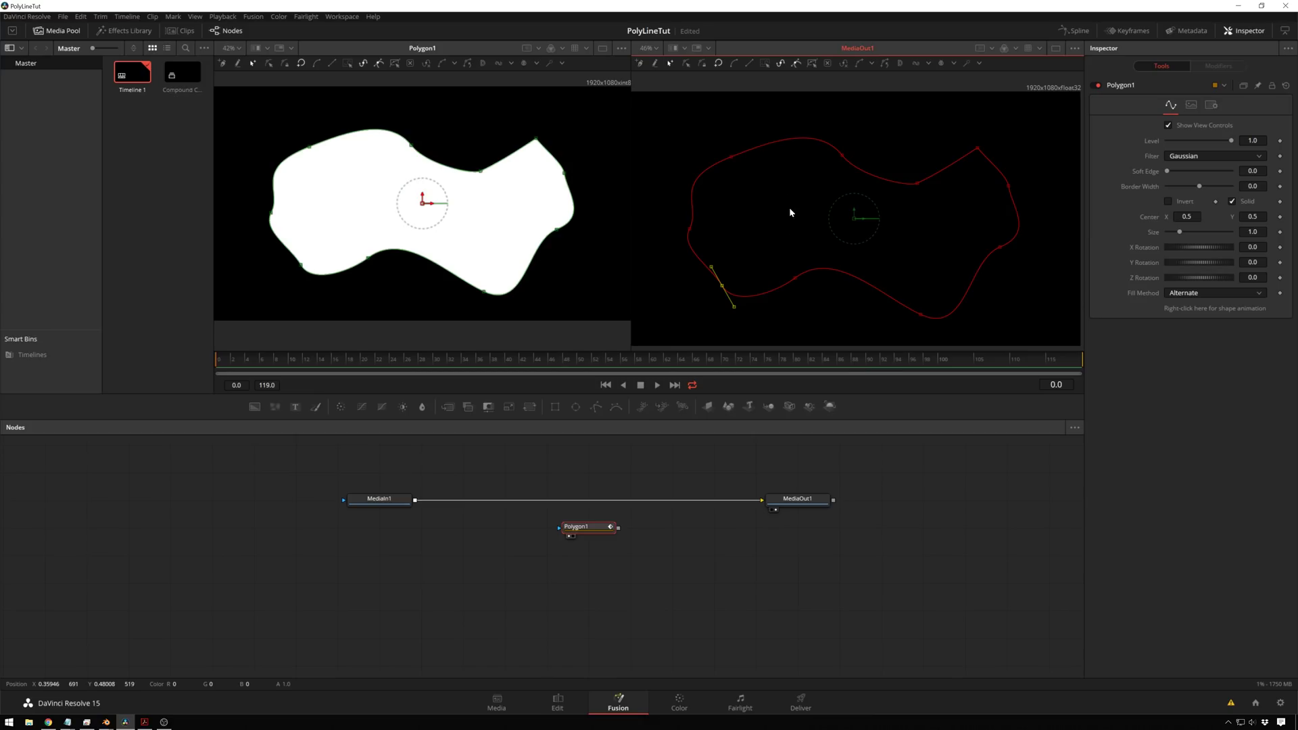
Make the mask's top-right point smooth, then turn it back into a sharp linear corner
{"action": "left_click", "coordinate": [536, 140]}
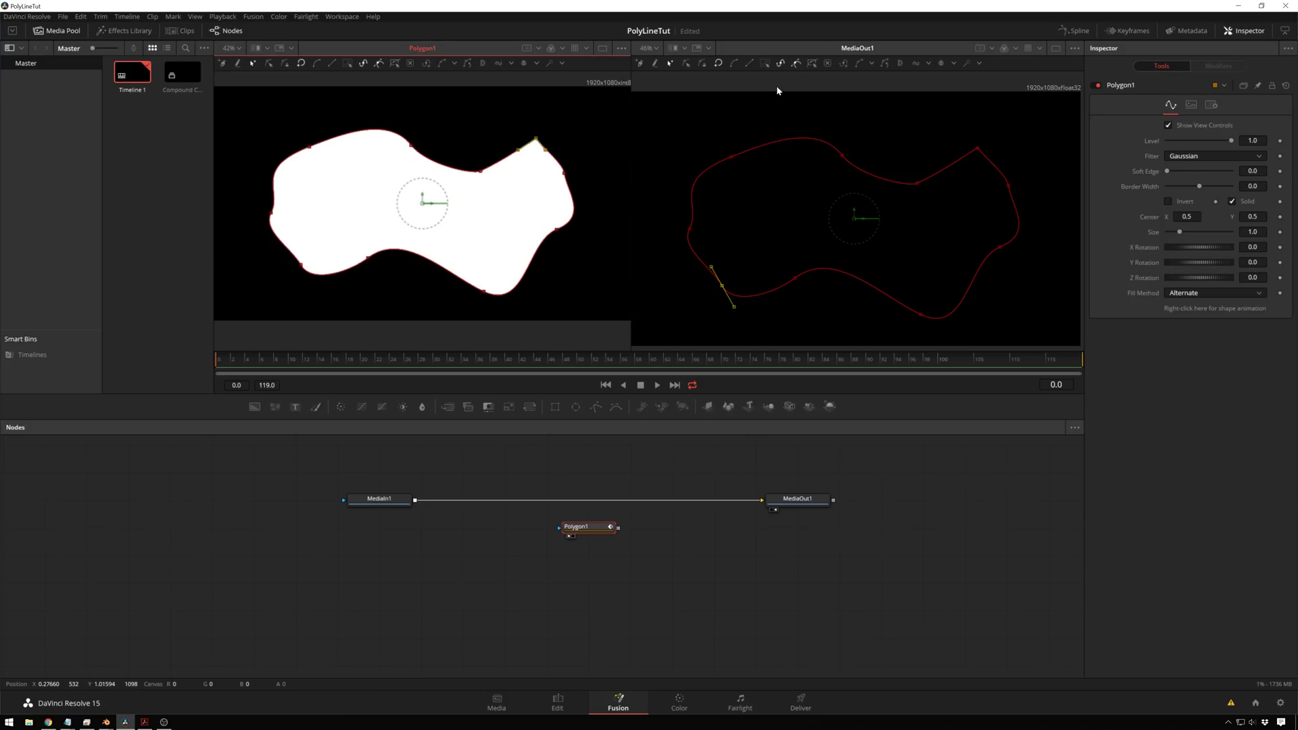
{"action": "left_click", "coordinate": [733, 64]}
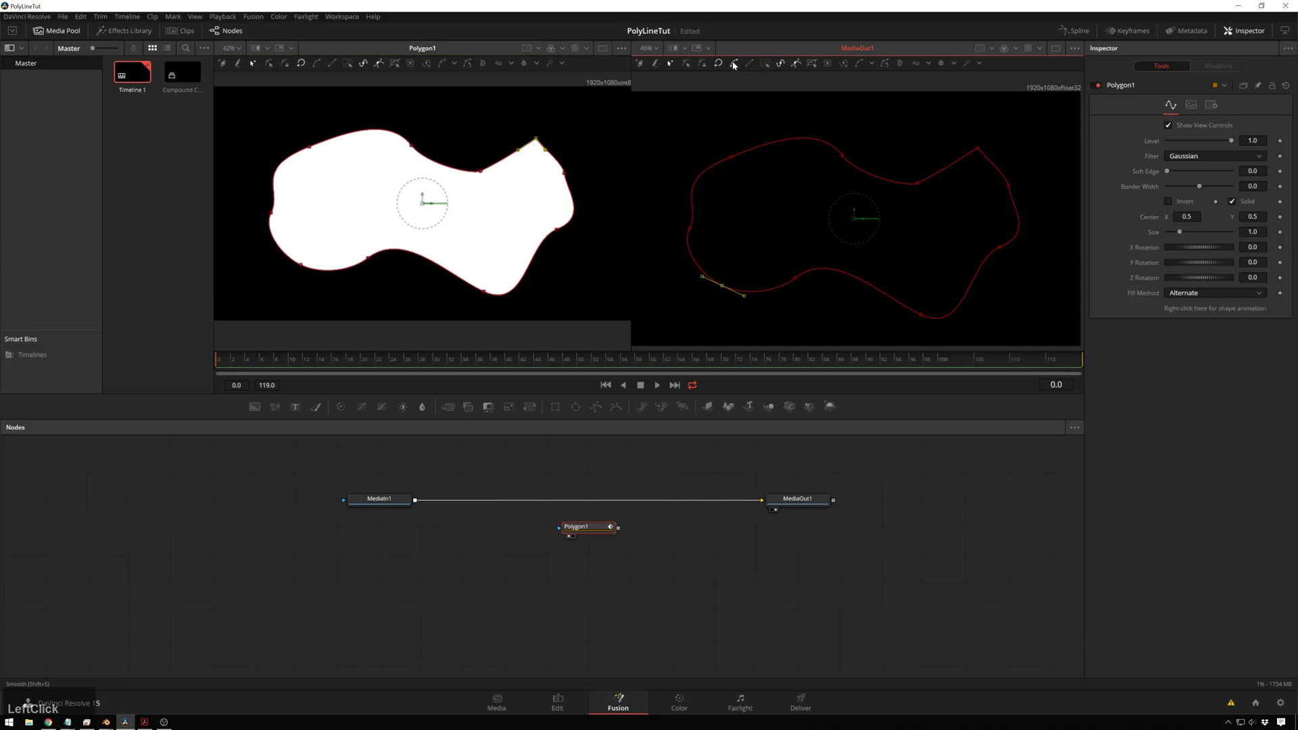
{"action": "left_click", "coordinate": [978, 147]}
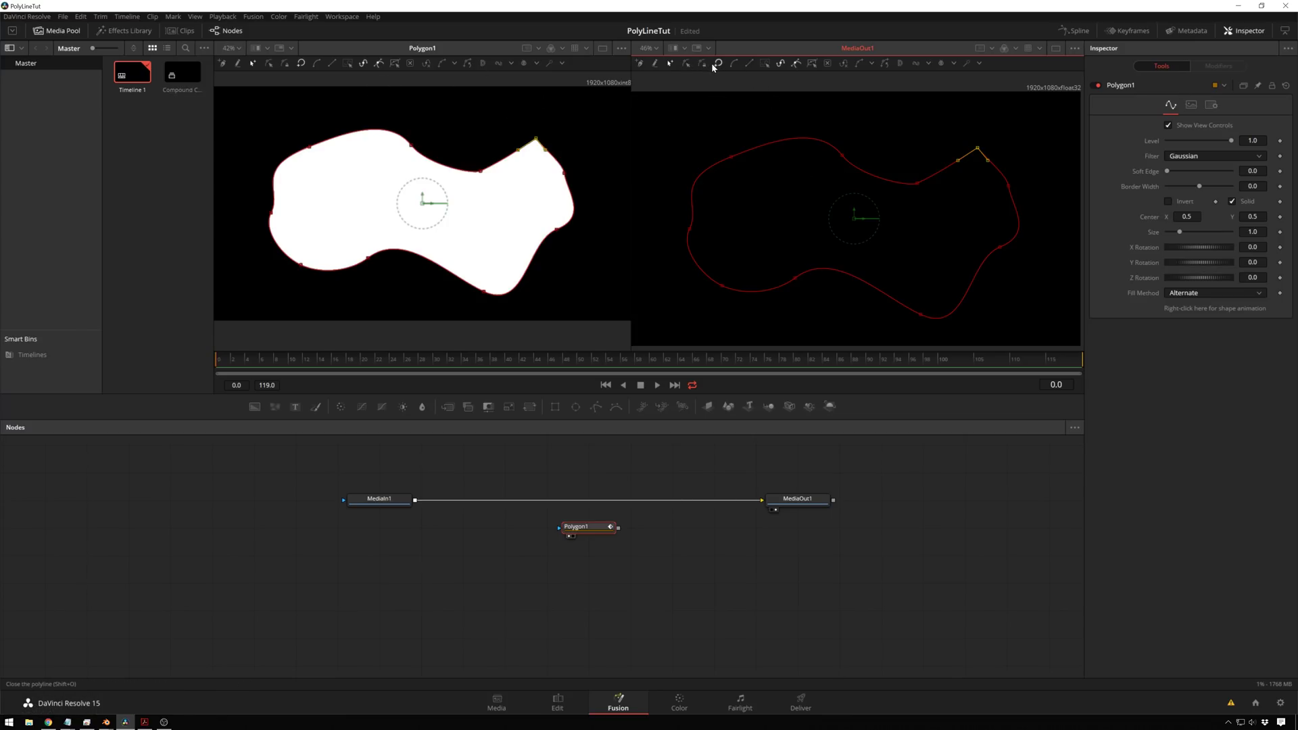
{"action": "left_click", "coordinate": [734, 63]}
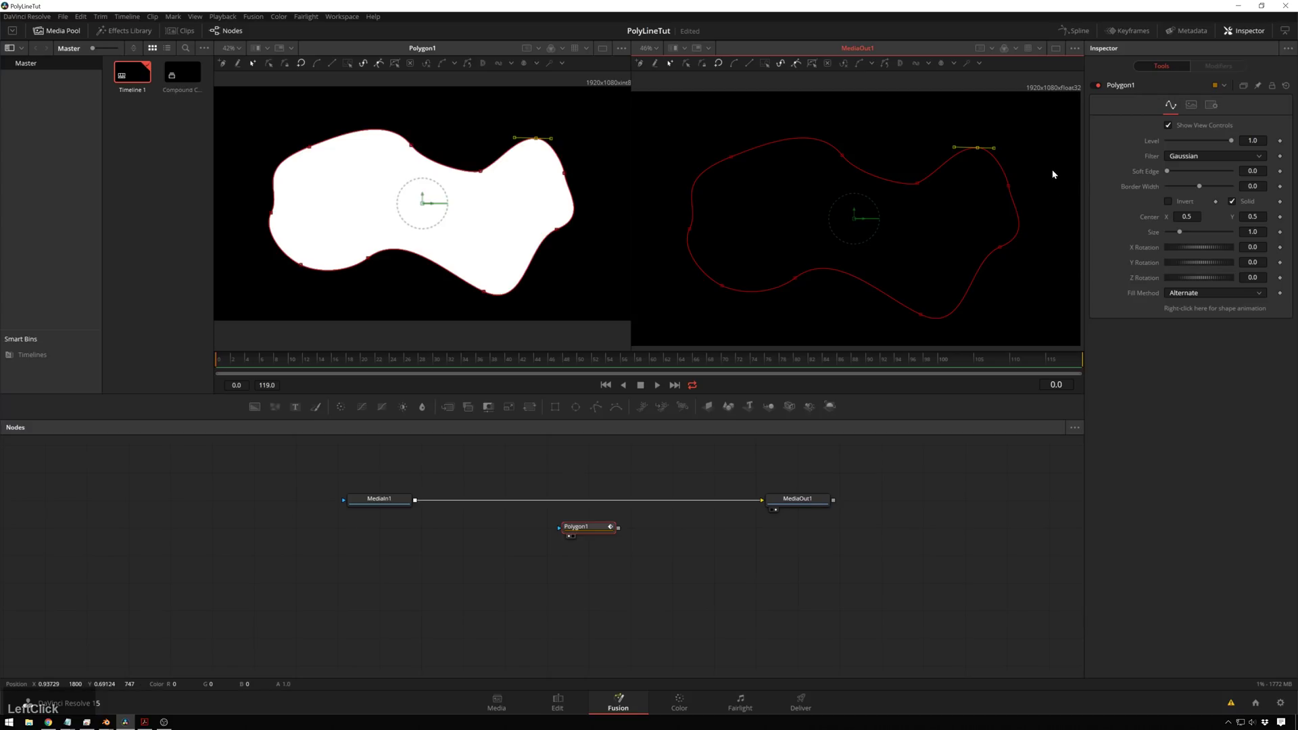
{"action": "left_click", "coordinate": [745, 63]}
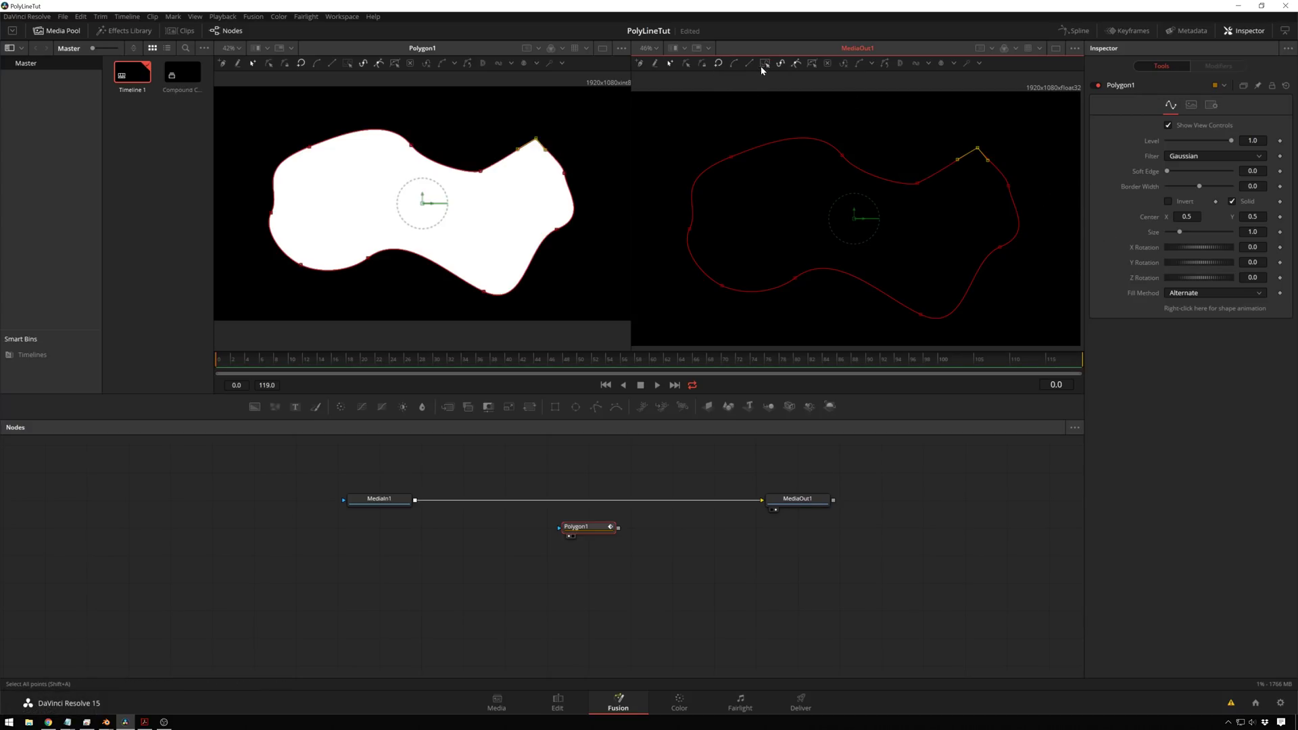
Select all outline points, make them linear, then switch them all back to smooth
{"action": "left_click", "coordinate": [735, 63]}
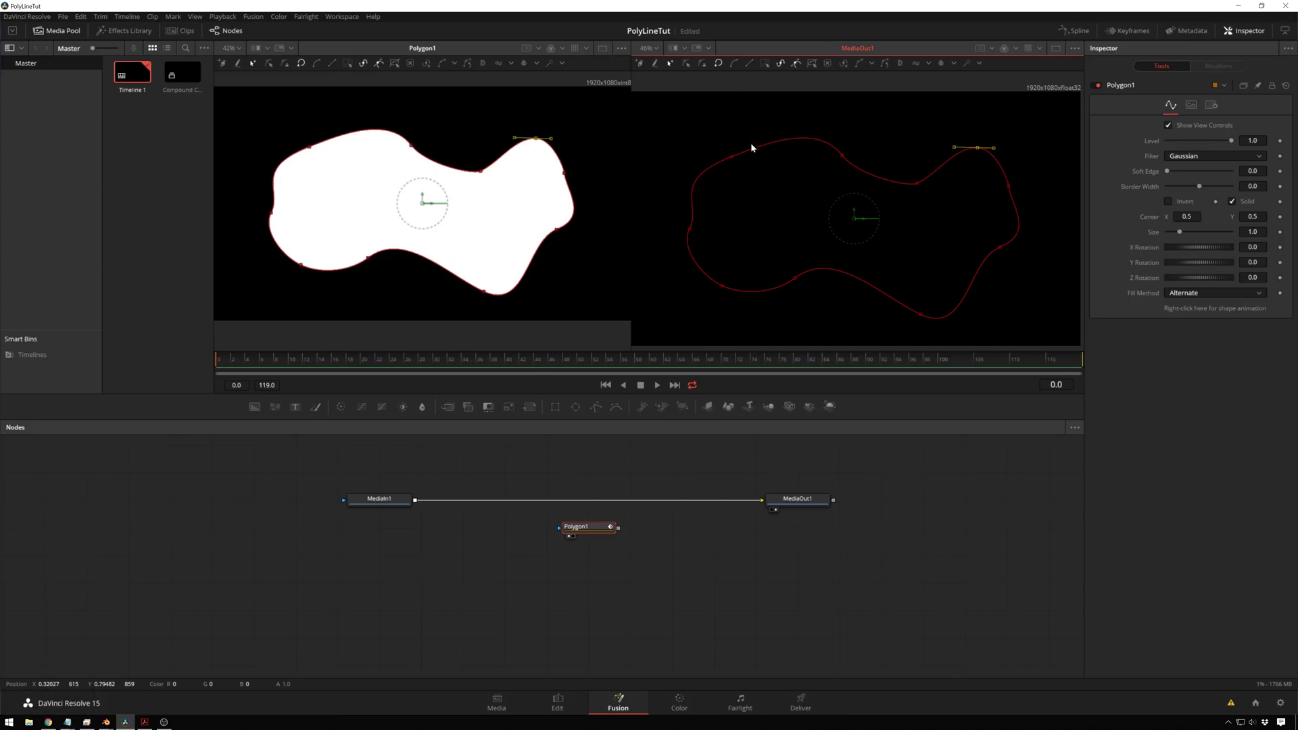
{"action": "left_click_drag", "start_coordinate": [662, 111], "coordinate": [1042, 332]}
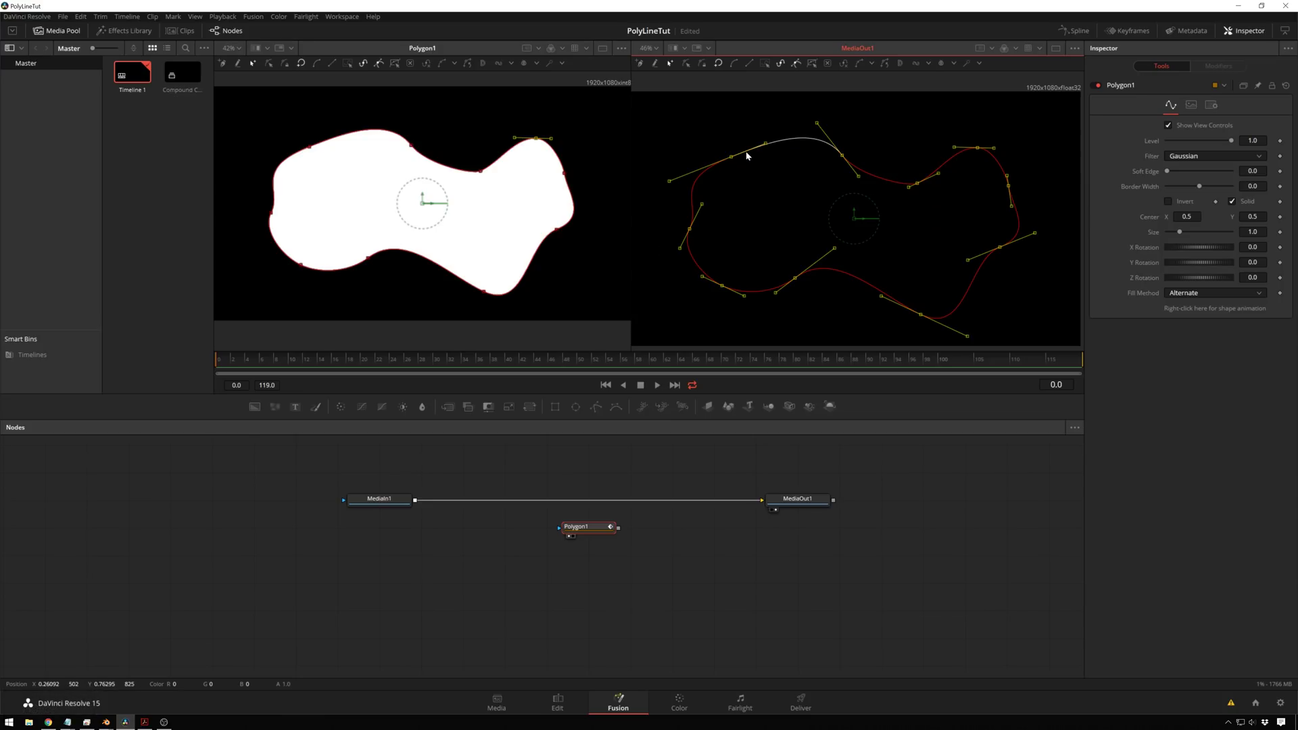
{"action": "left_click", "coordinate": [735, 117]}
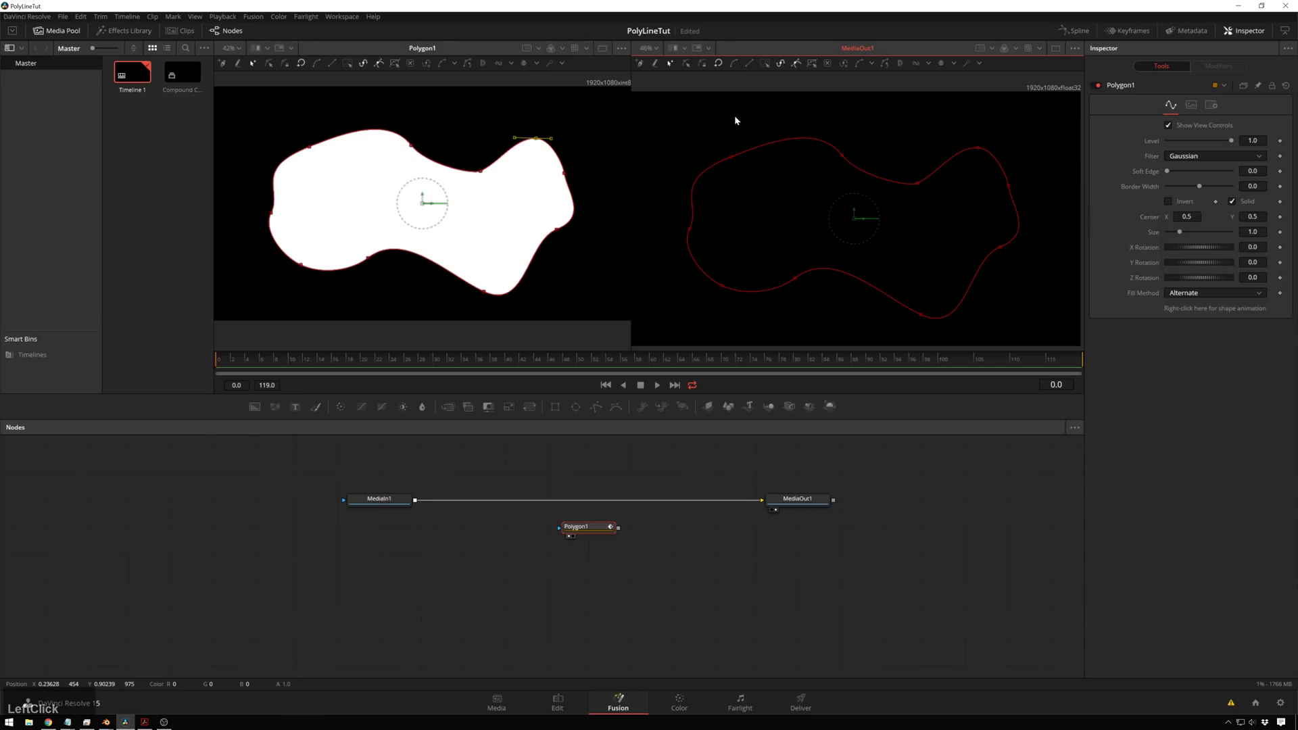
{"action": "key", "text": "ctrl+a"}
{"action": "key", "text": "ctrl+a"}
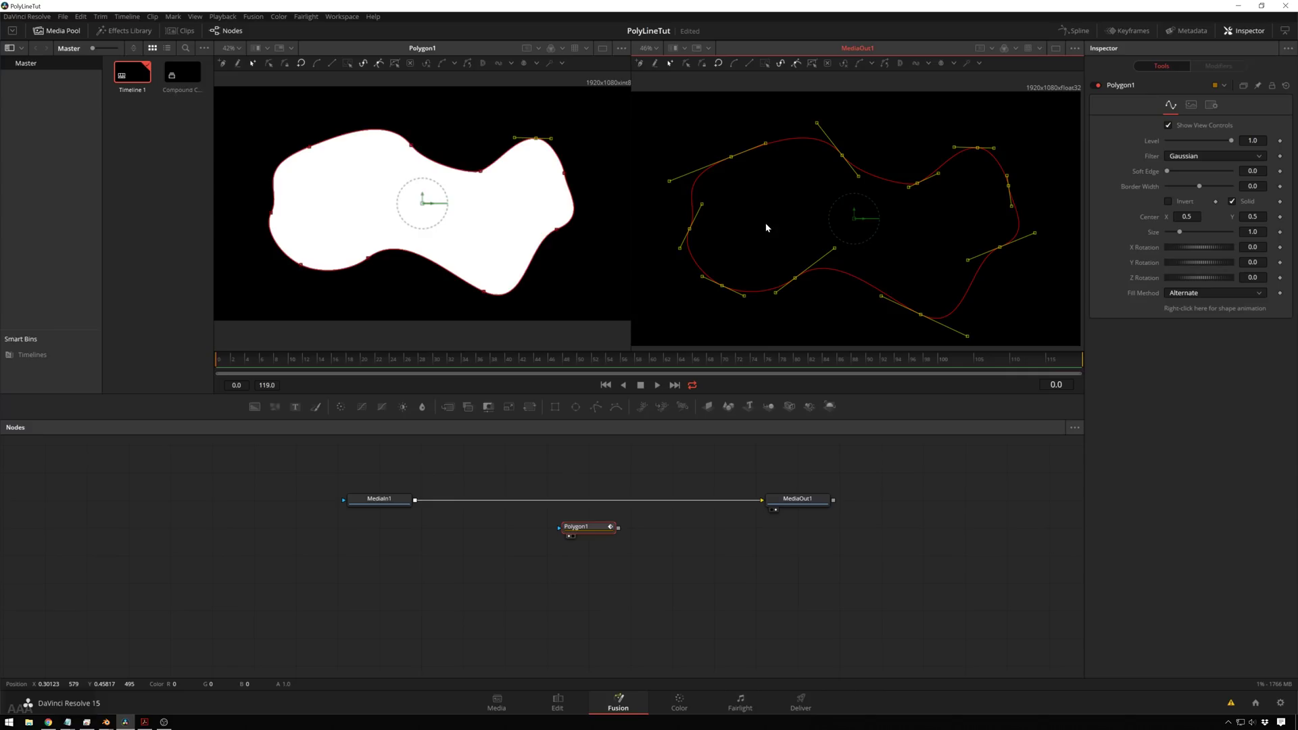
{"action": "left_click", "coordinate": [749, 63]}
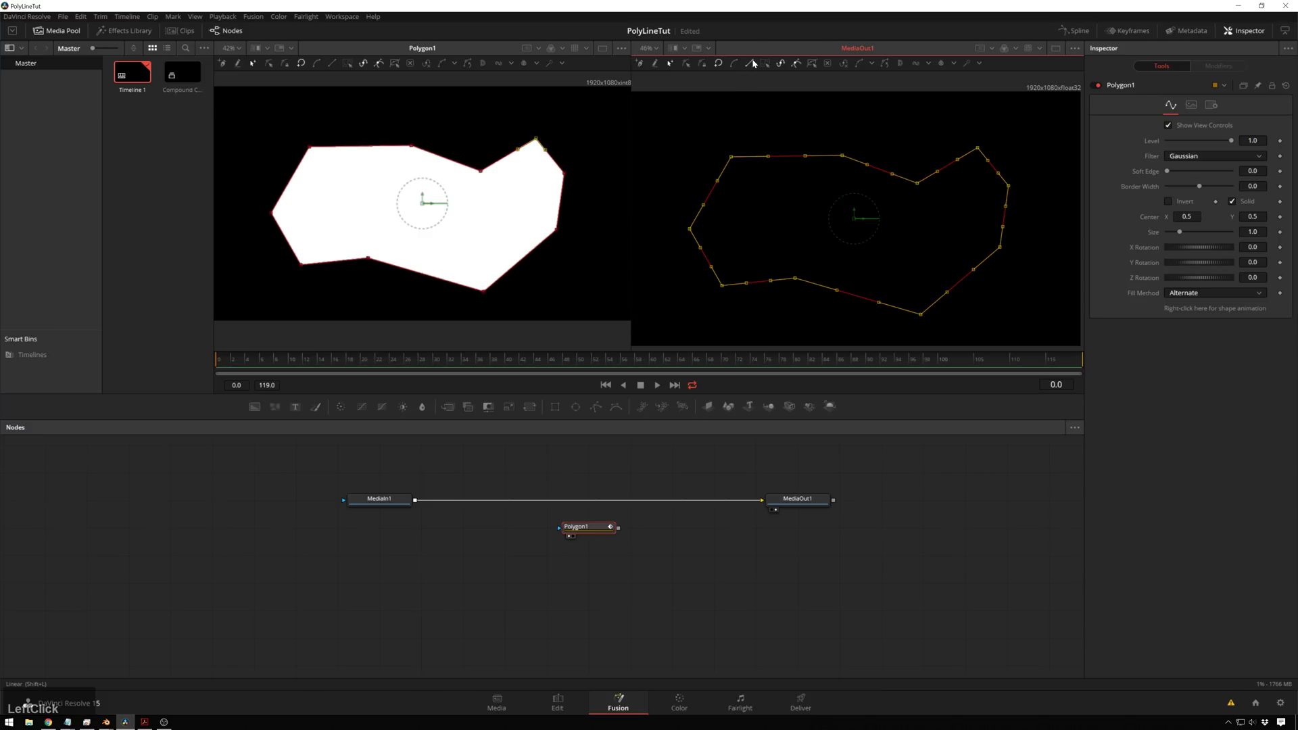
{"action": "left_click", "coordinate": [733, 65]}
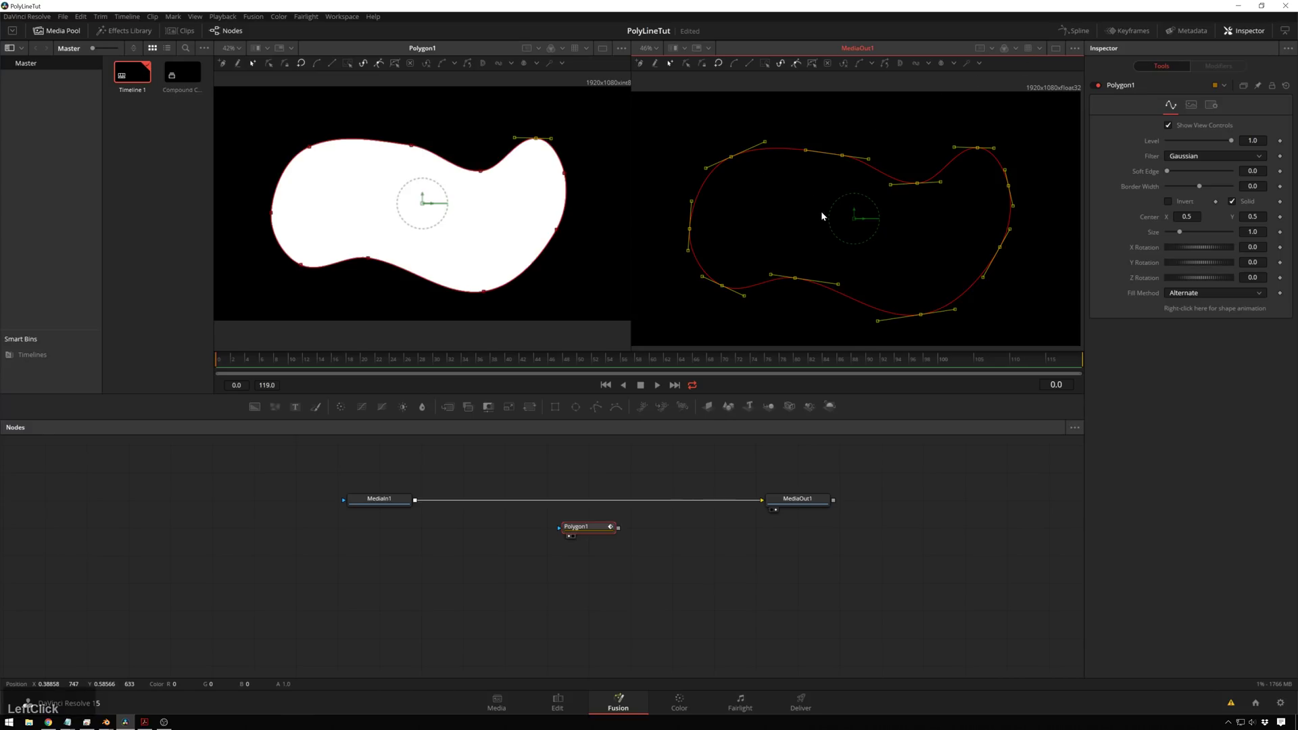
Turn the left, upper-left and upper-middle point groups into sharp corners, then smooth all points again
{"action": "left_click_drag", "start_coordinate": [665, 198], "coordinate": [718, 249]}
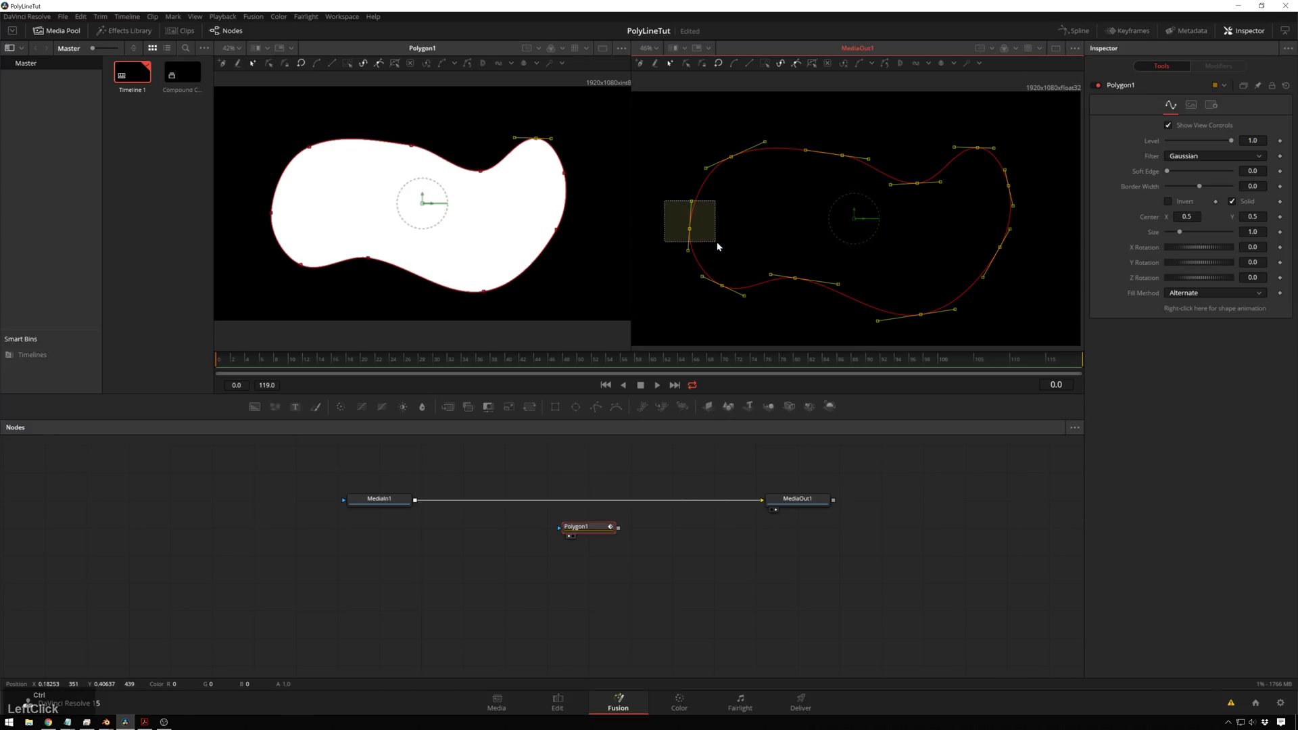
{"action": "key", "text": "Delete"}
{"action": "left_click_drag", "start_coordinate": [707, 134], "coordinate": [736, 162]}
{"action": "key", "text": "Delete"}
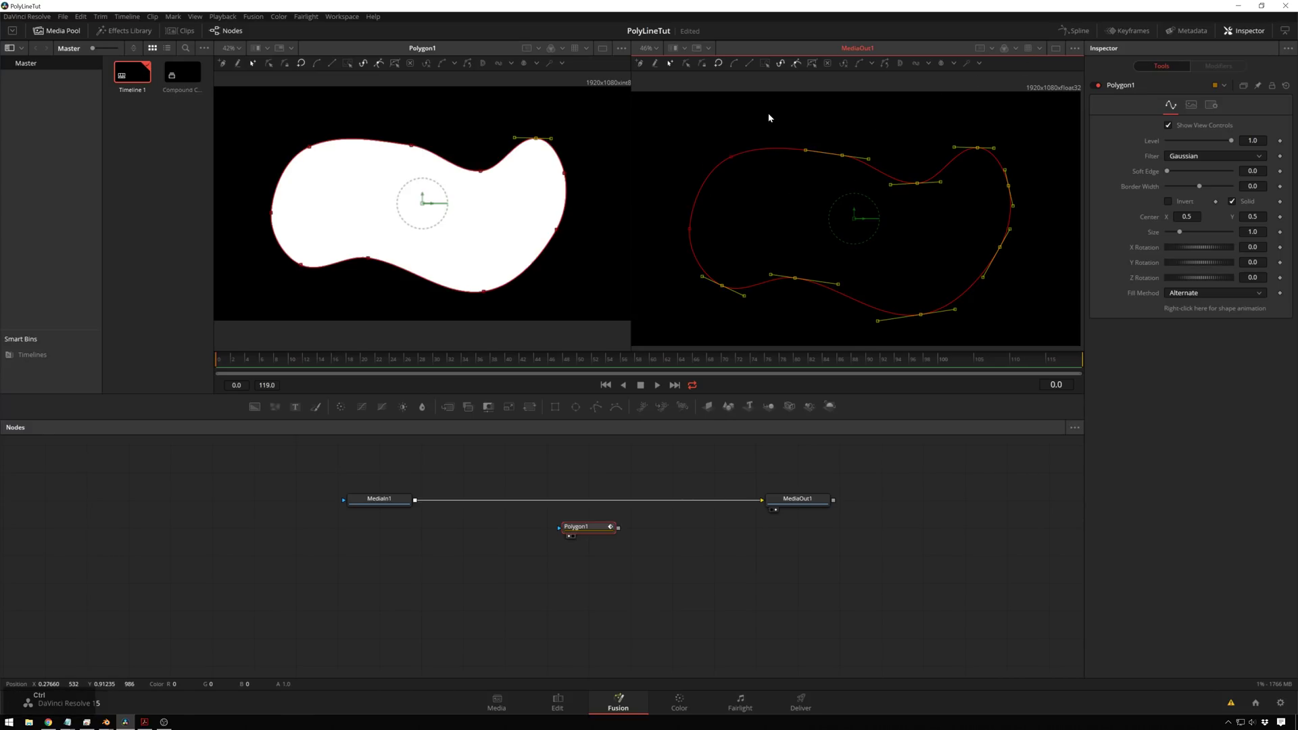
{"action": "left_click_drag", "start_coordinate": [783, 118], "coordinate": [946, 211]}
{"action": "key", "text": "Delete"}
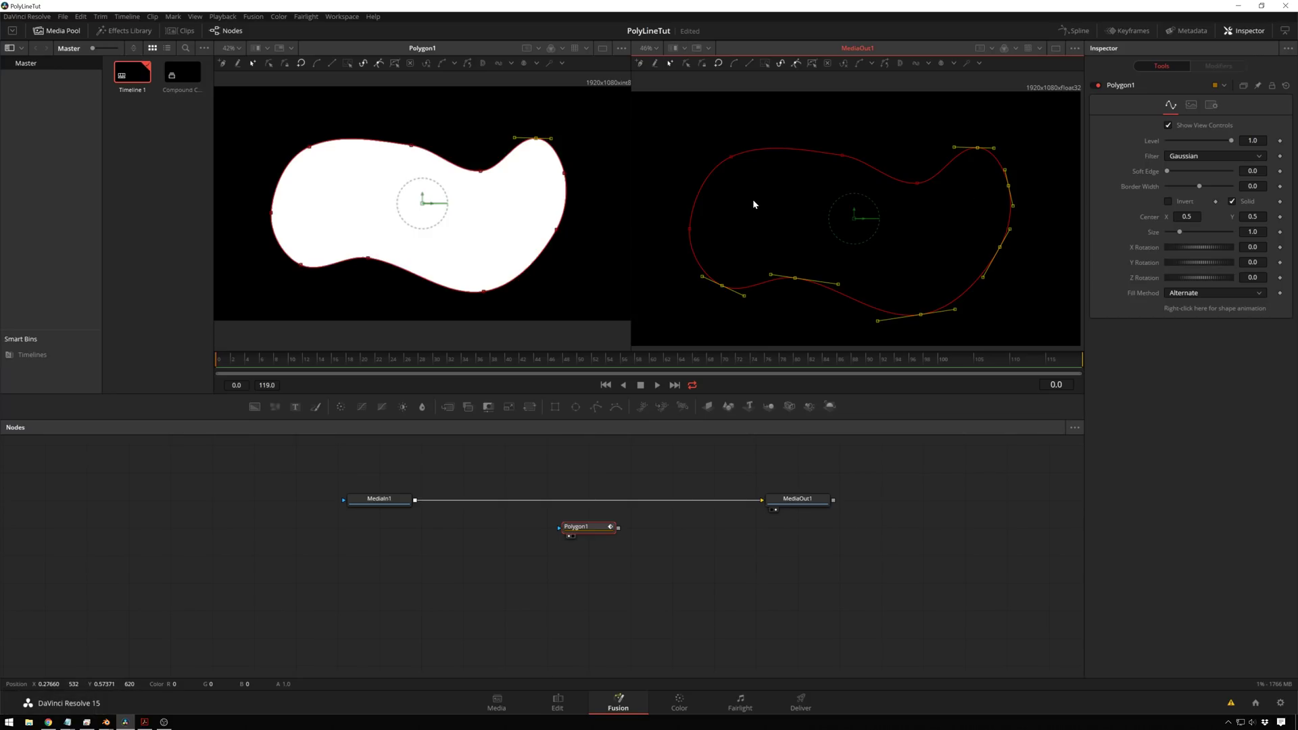
{"action": "key", "text": "ctrl+a"}
{"action": "left_click", "coordinate": [811, 126]}
{"action": "key", "text": "ctrl+a"}
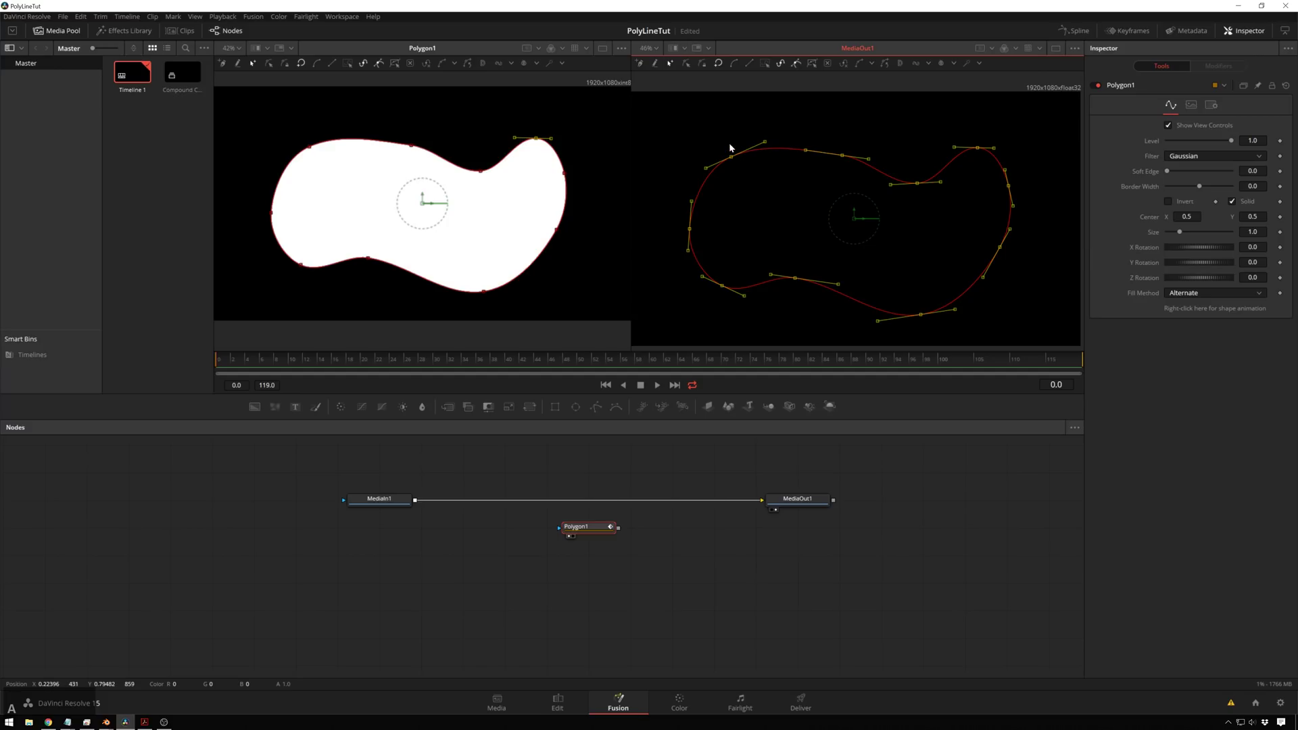
{"action": "left_click_drag", "start_coordinate": [718, 142], "coordinate": [752, 200]}
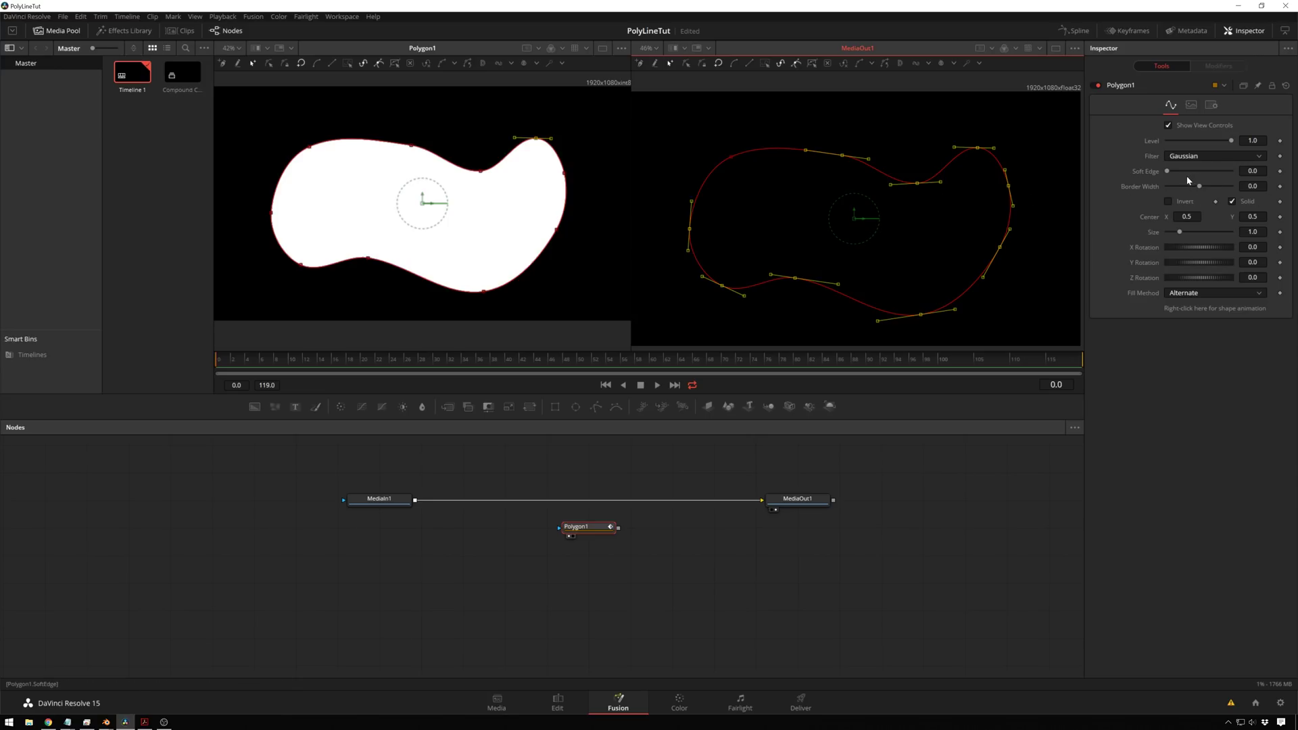
{"action": "left_click_drag", "start_coordinate": [1169, 172], "coordinate": [1185, 169]}
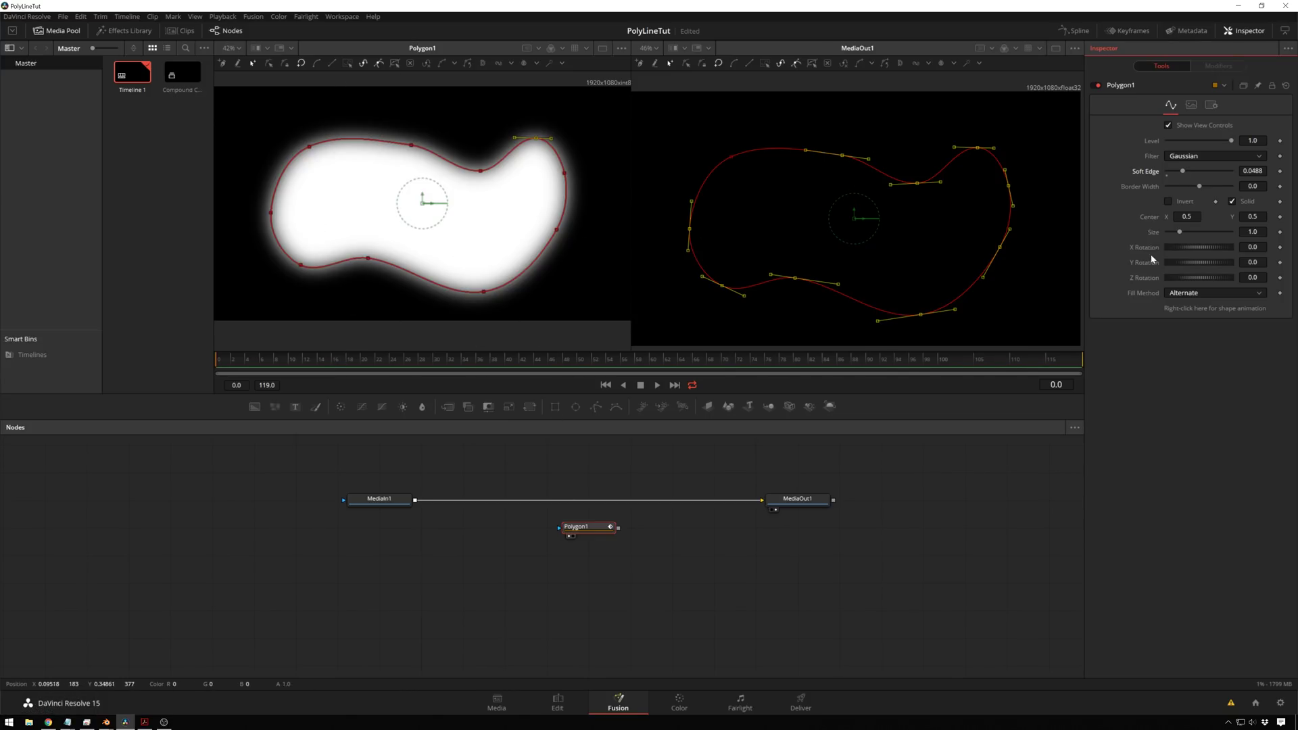
{"action": "mouse_move", "coordinate": [1182, 172]}
{"action": "left_mouse_down"}
{"action": "mouse_move", "coordinate": [1194, 176]}
{"action": "mouse_move", "coordinate": [1157, 170]}
{"action": "left_mouse_up"}
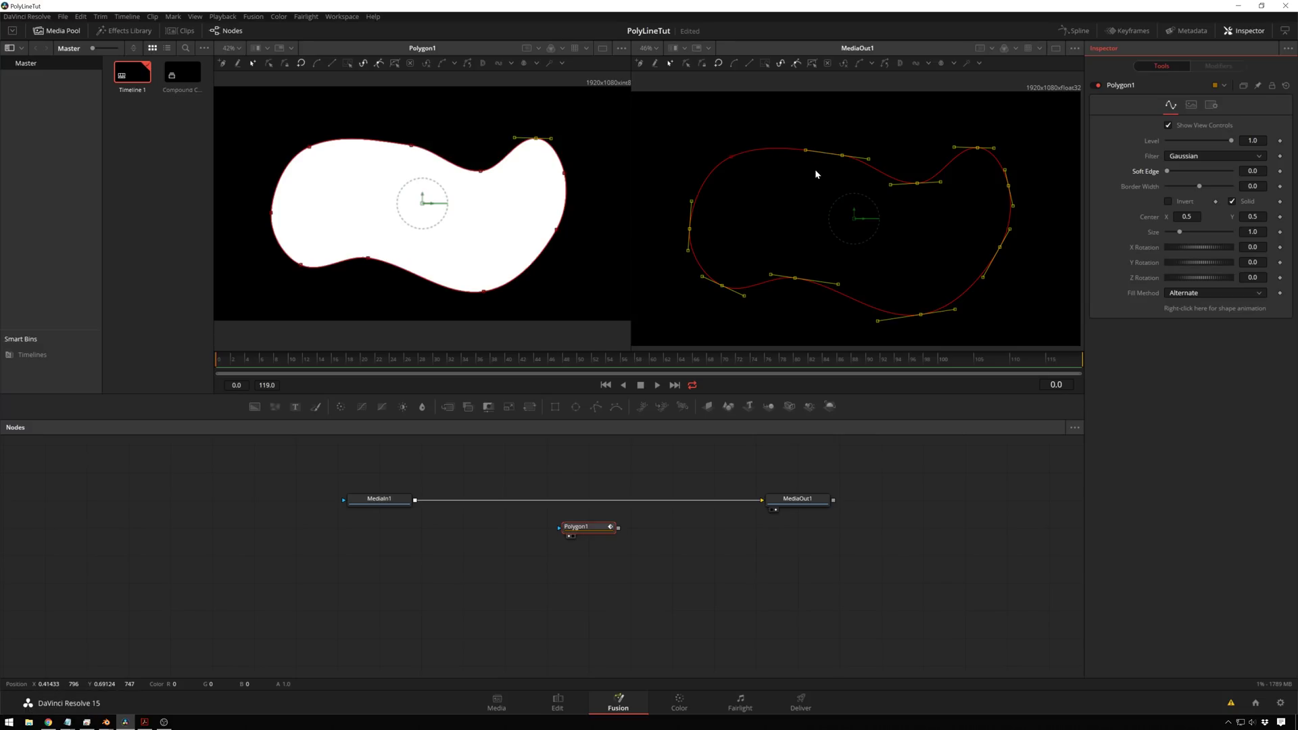
{"action": "left_click", "coordinate": [784, 211]}
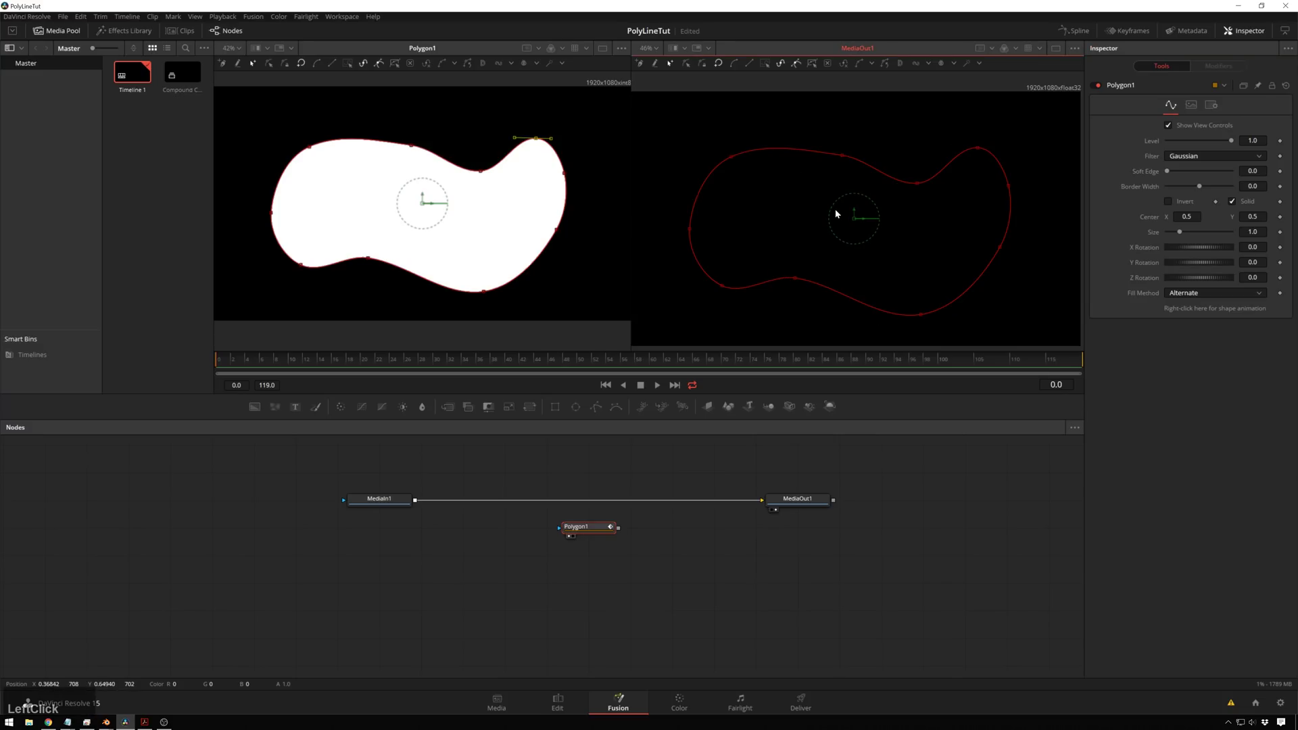
Make Polygon1 a double poly and pull the outer shape out along the top and bottom edges
{"action": "left_click", "coordinate": [901, 64]}
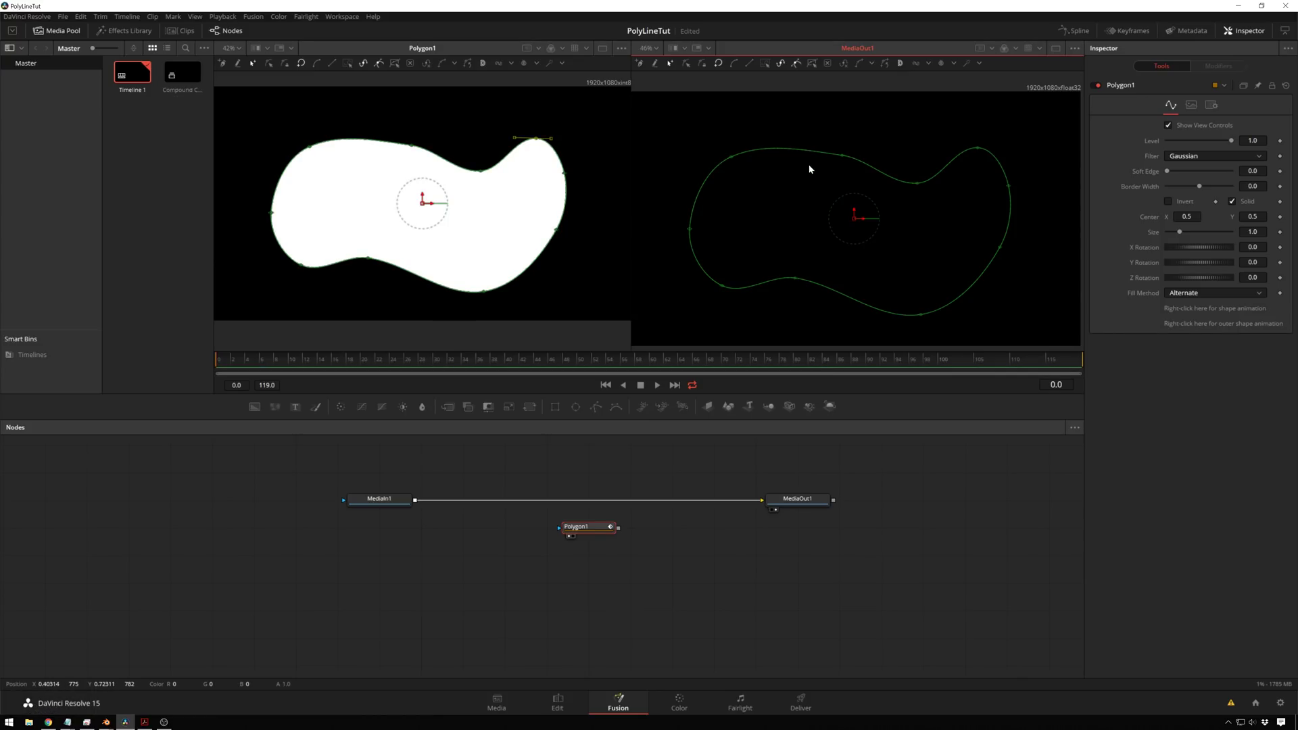
{"action": "left_click_drag", "start_coordinate": [809, 151], "coordinate": [858, 127]}
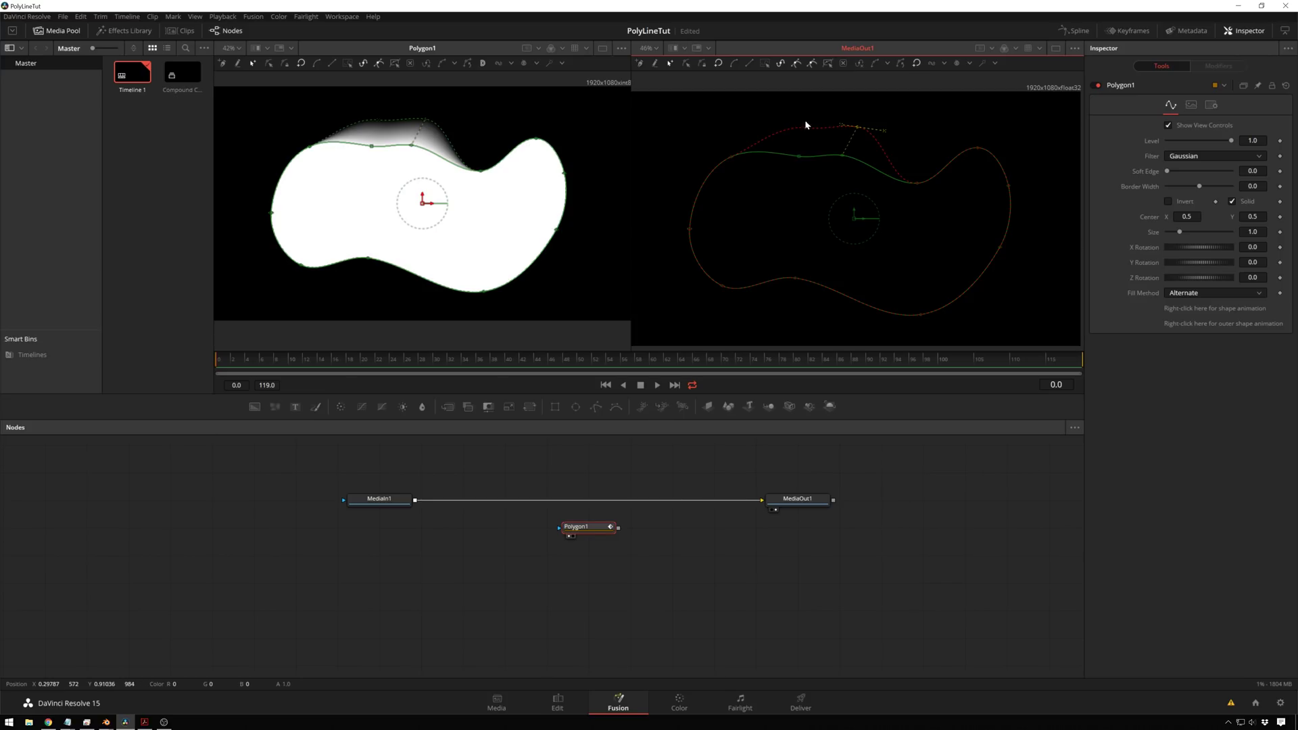
{"action": "left_click_drag", "start_coordinate": [918, 186], "coordinate": [927, 151]}
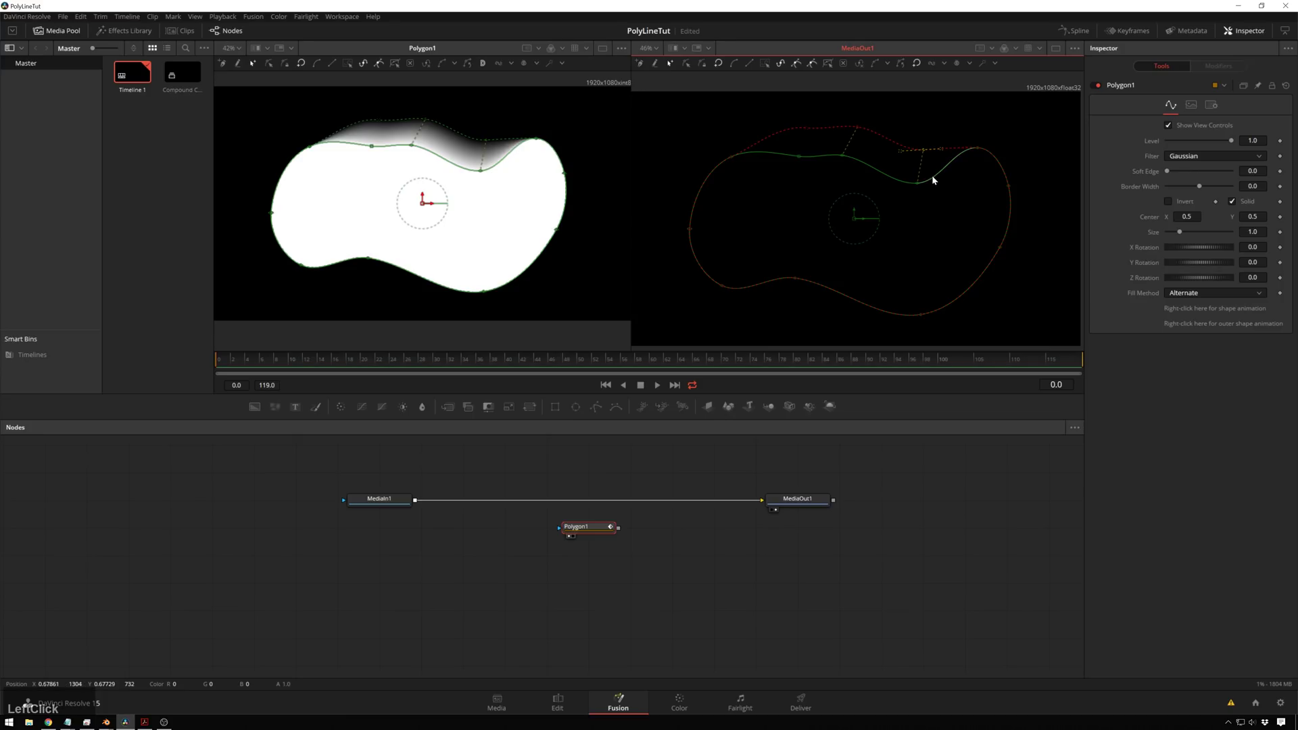
{"action": "left_click_drag", "start_coordinate": [836, 292], "coordinate": [860, 265]}
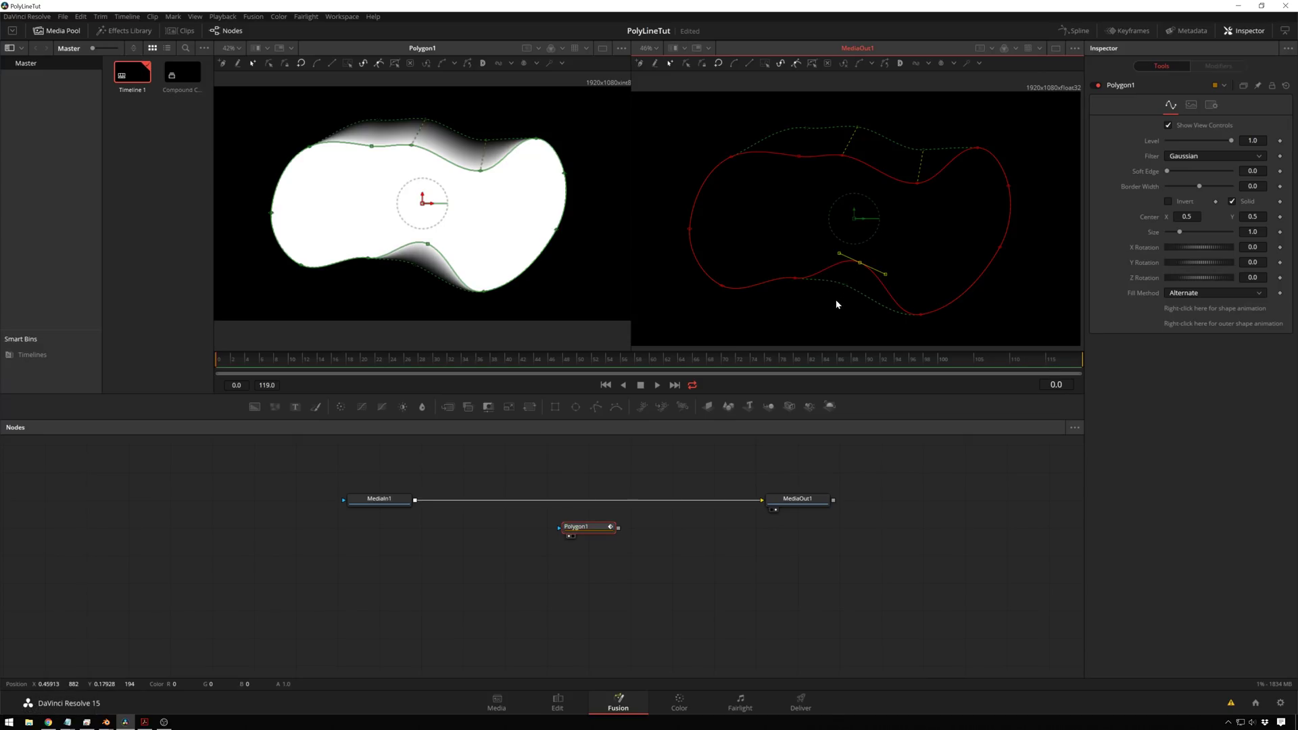
{"action": "left_click", "coordinate": [854, 295]}
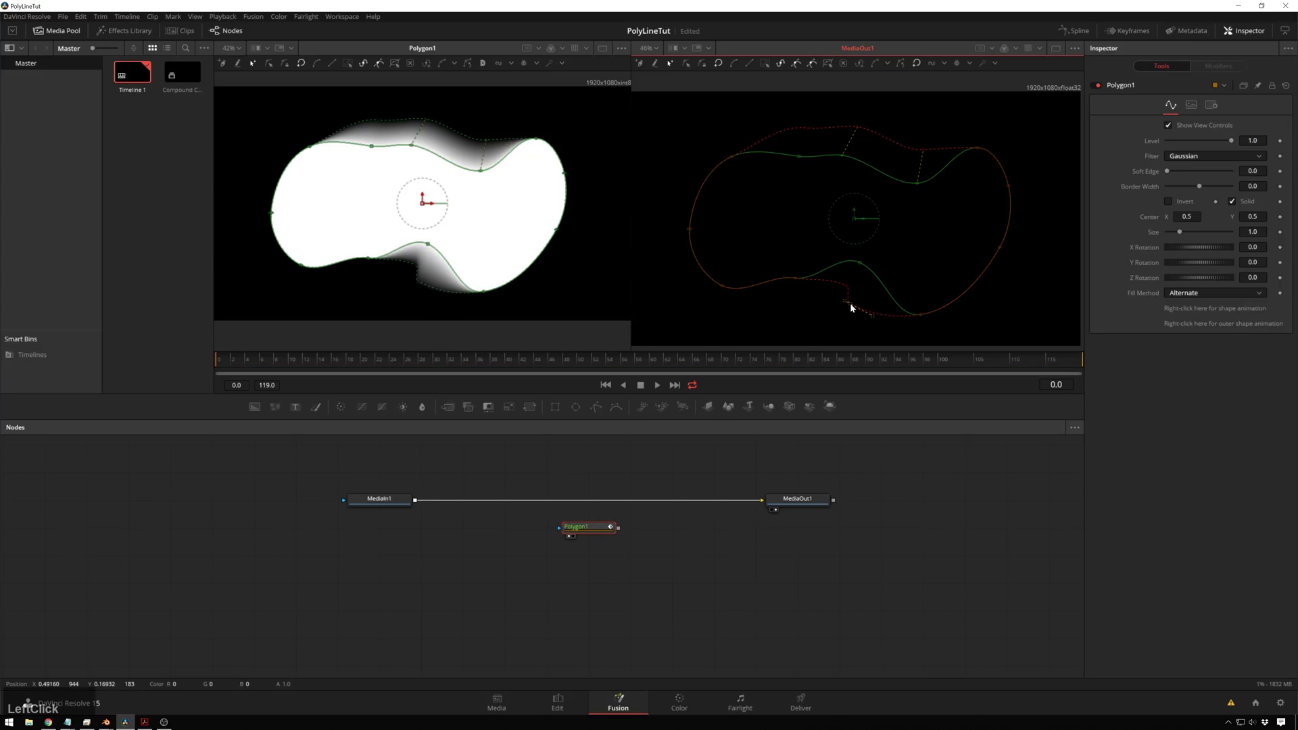
{"action": "left_click_drag", "start_coordinate": [870, 306], "coordinate": [823, 296]}
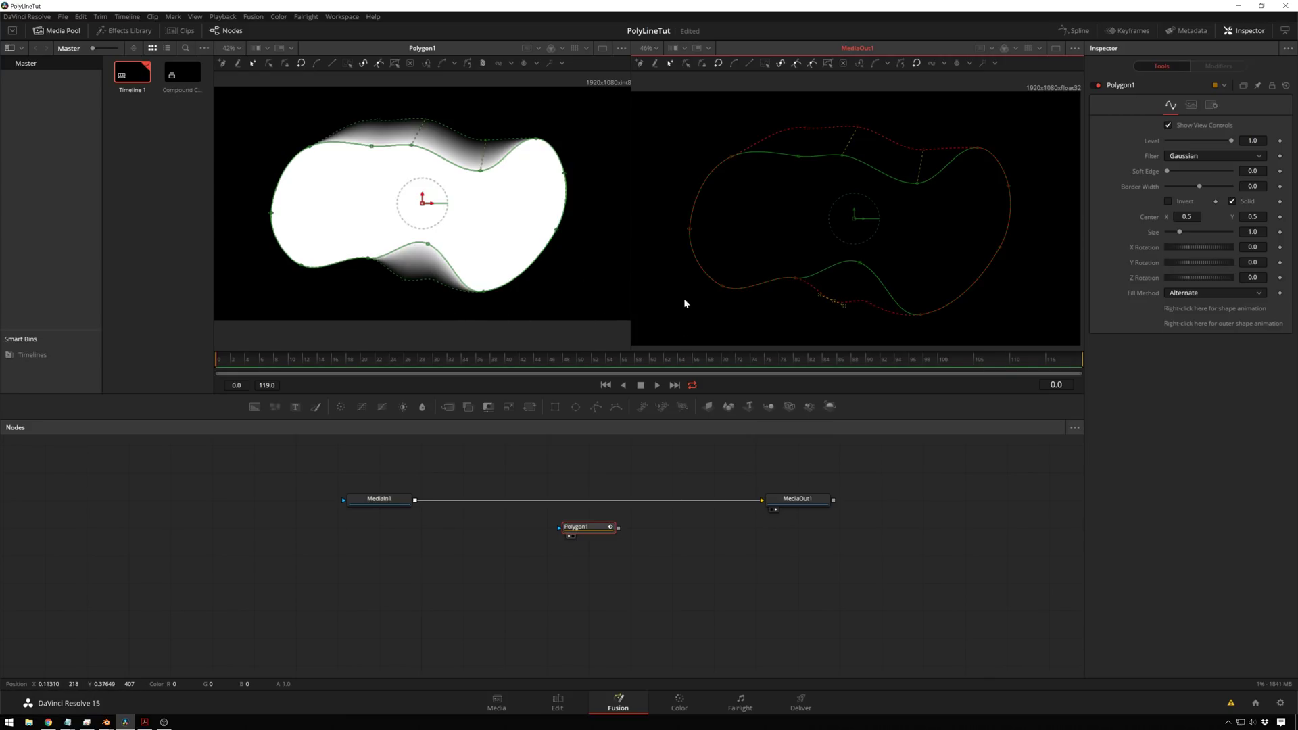
At frame 46, push the polygon's left point outward and raise its top points
{"action": "left_click_drag", "start_coordinate": [222, 363], "coordinate": [378, 364]}
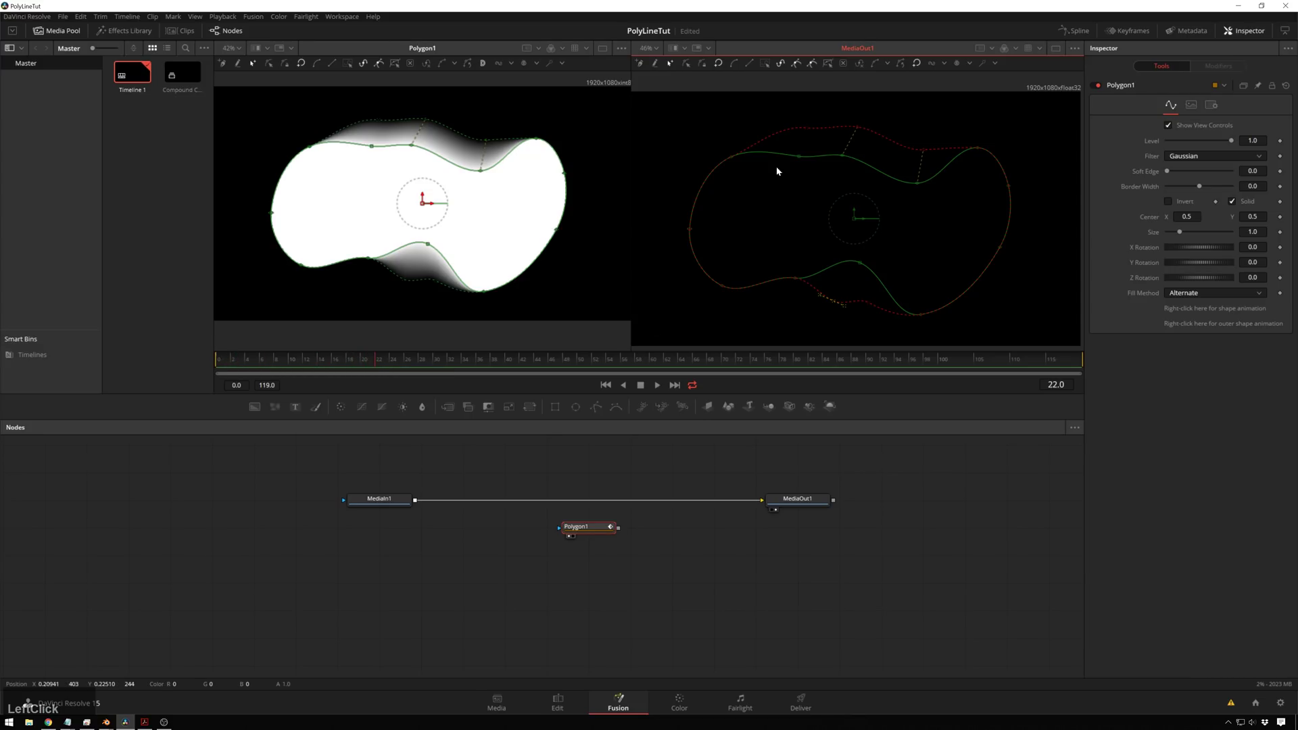
{"action": "left_click_drag", "start_coordinate": [685, 228], "coordinate": [668, 217]}
{"action": "left_click", "coordinate": [688, 232]}
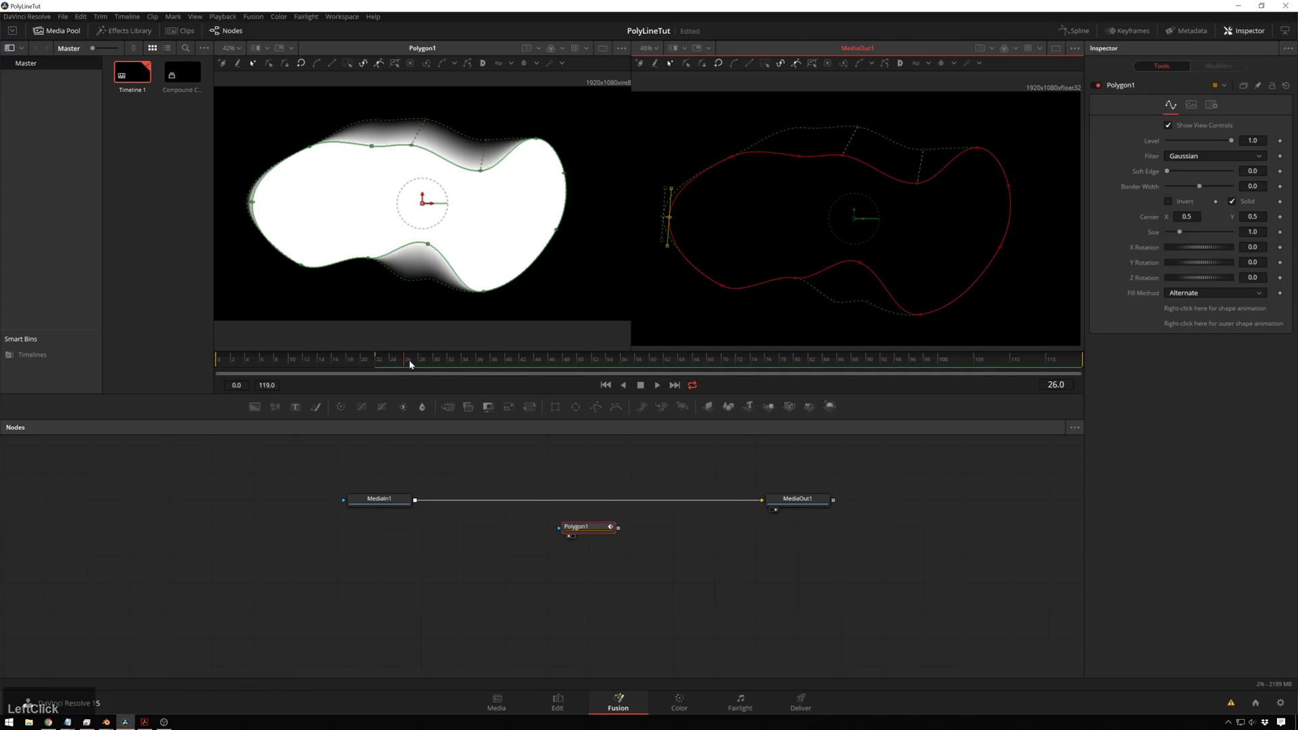
{"action": "left_click_drag", "start_coordinate": [368, 366], "coordinate": [549, 363]}
{"action": "left_click_drag", "start_coordinate": [726, 128], "coordinate": [822, 212]}
{"action": "left_click_drag", "start_coordinate": [803, 153], "coordinate": [777, 135]}
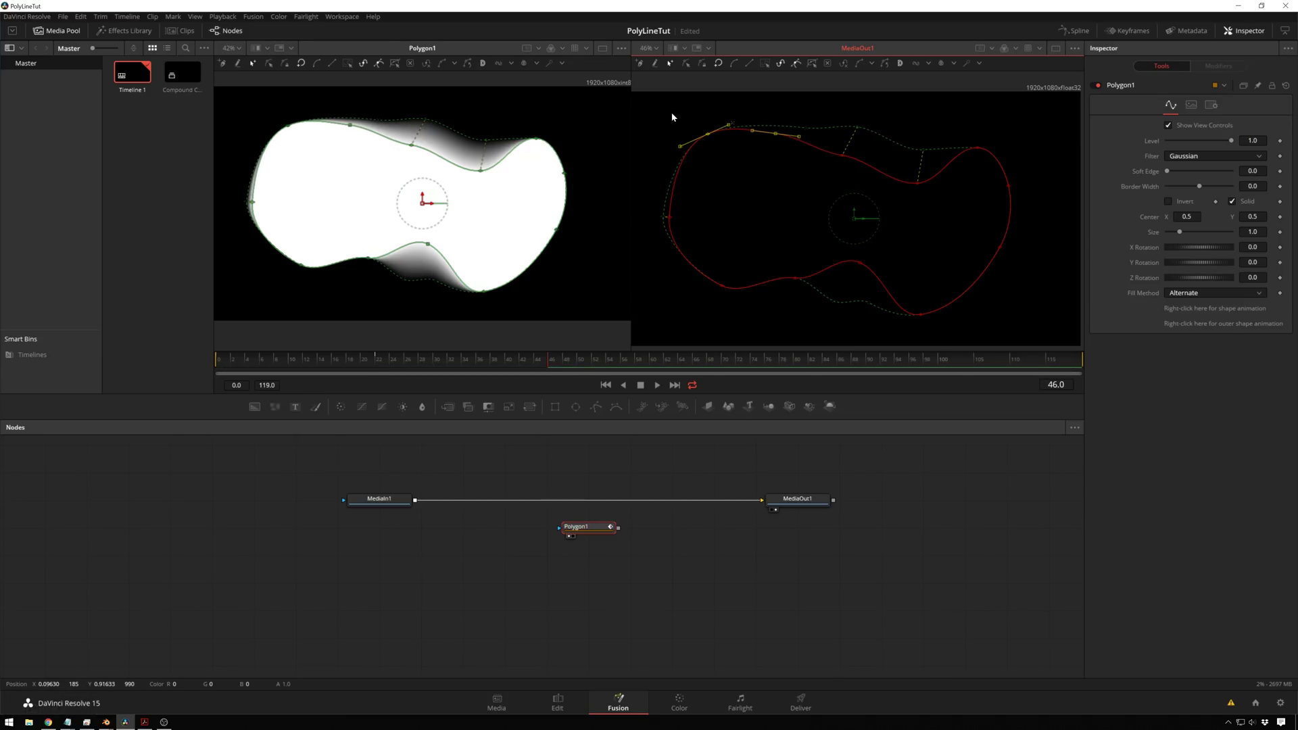
{"action": "left_click_drag", "start_coordinate": [673, 108], "coordinate": [1058, 200]}
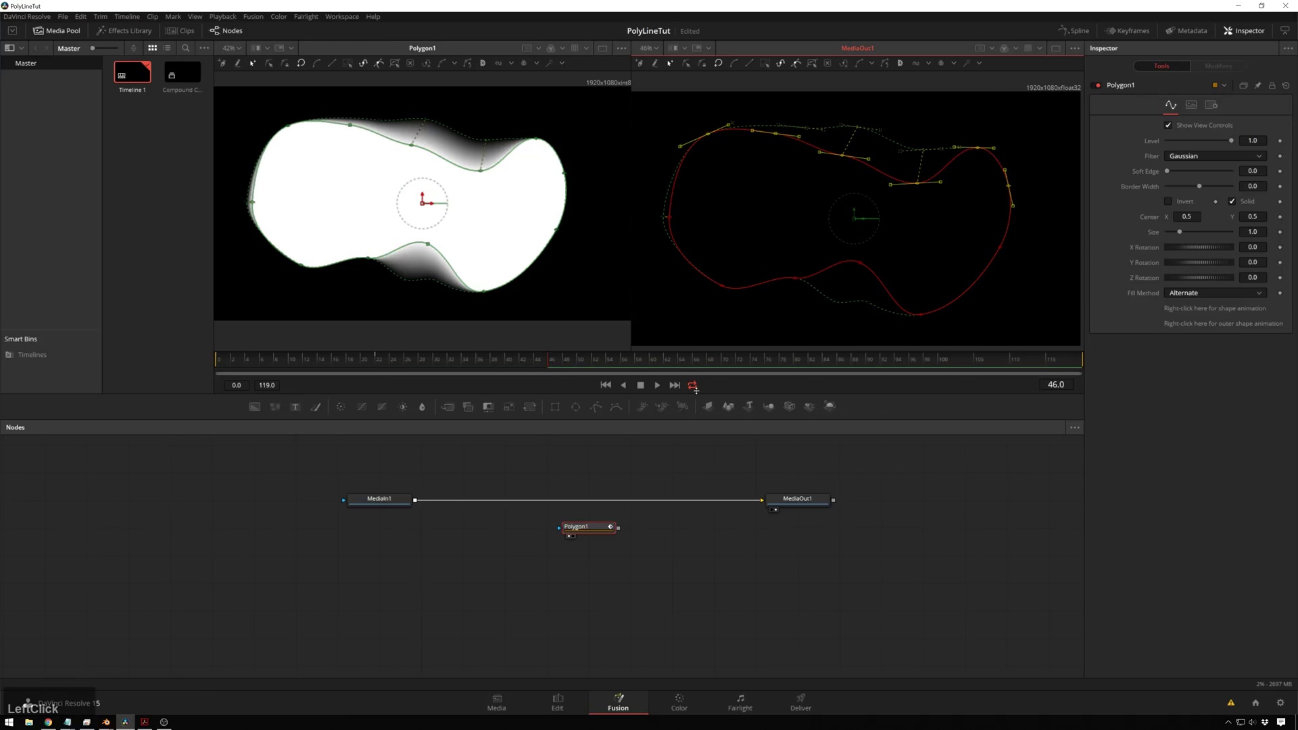
Move the playhead to frame 66, deselect the points, then box-select the polygon's upper points
{"action": "left_click", "coordinate": [631, 358]}
{"action": "left_click_drag", "start_coordinate": [680, 361], "coordinate": [695, 359]}
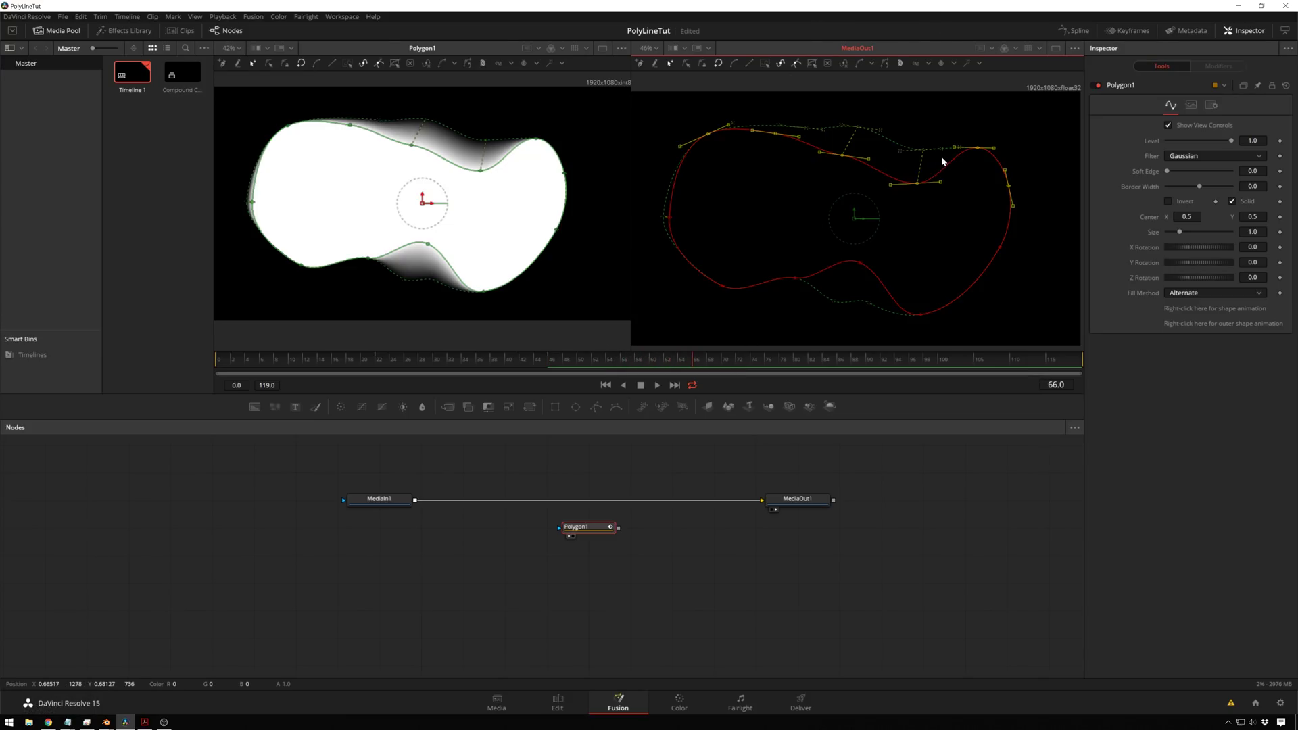
{"action": "left_click", "coordinate": [942, 239]}
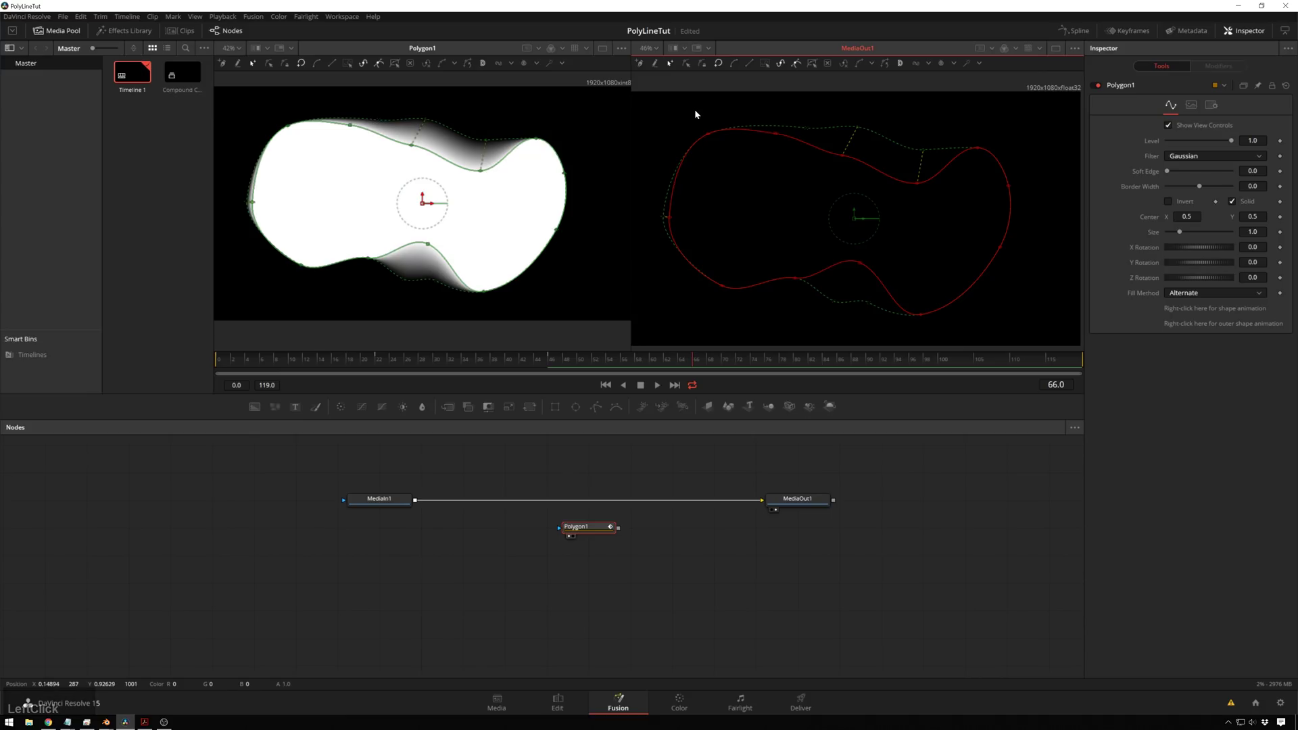
{"action": "left_click_drag", "start_coordinate": [692, 100], "coordinate": [1023, 207]}
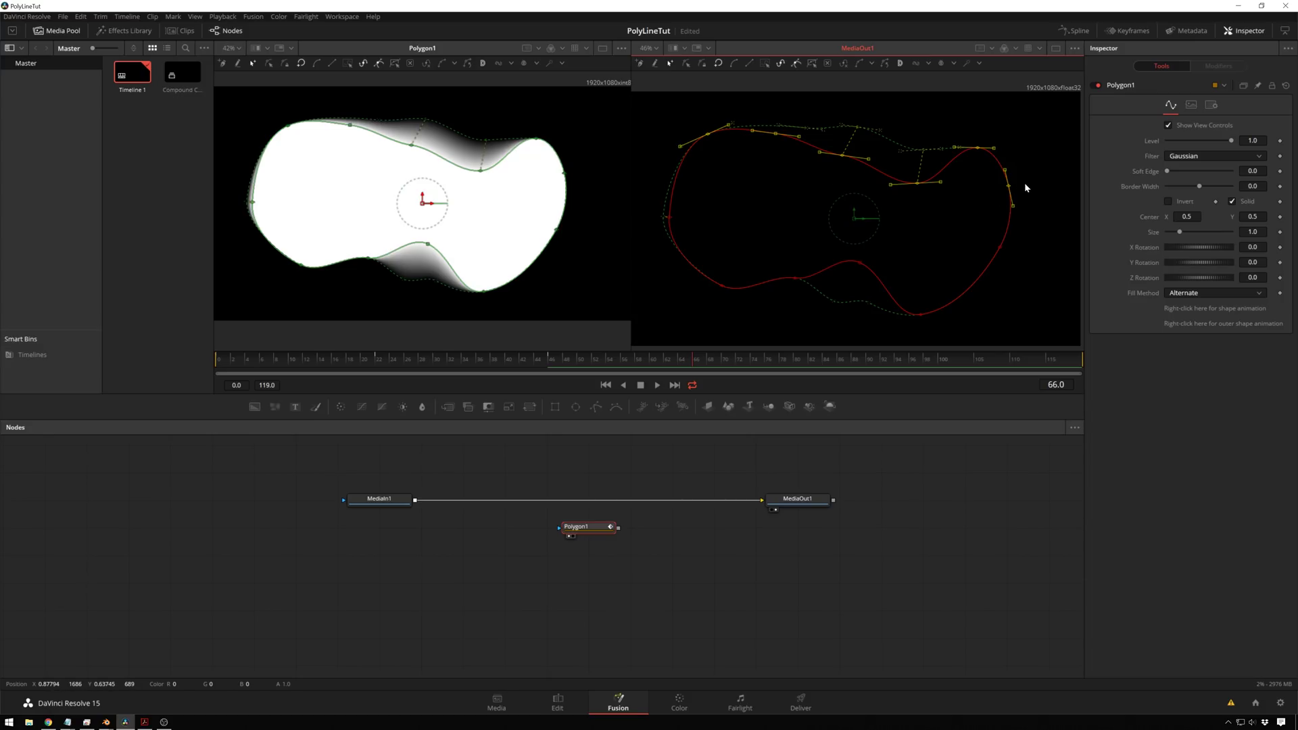
Nudge the selected upper points higher with the arrow keys, shifting them slightly right
{"action": "left_click", "coordinate": [1029, 188]}
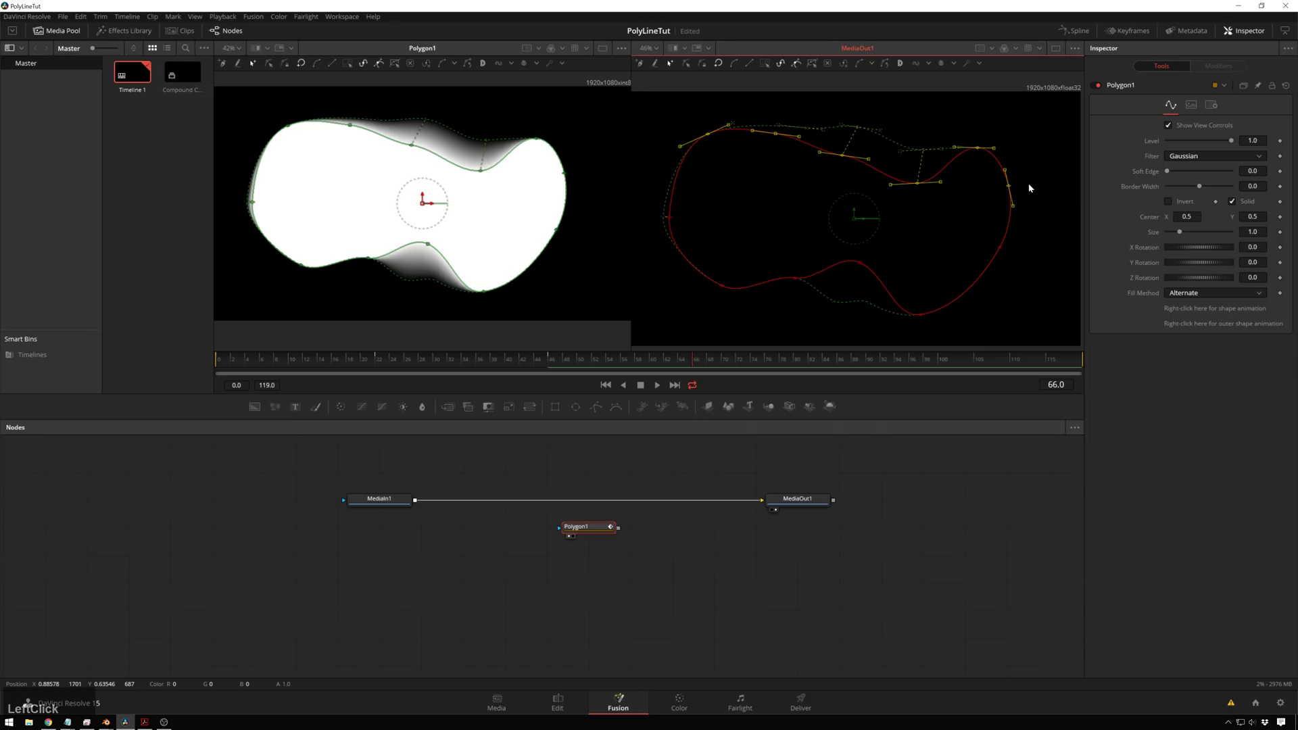
{"action": "key", "text": "Up"}
{"action": "key", "text": "Up"}
{"action": "key", "text": "Up"}
{"action": "key", "text": "Up"}
{"action": "key", "text": "Up"}
{"action": "key", "text": "Up"}
{"action": "key", "text": "Up"}
{"action": "key", "text": "Up"}
{"action": "key", "text": "Up"}
{"action": "key", "text": "Up"}
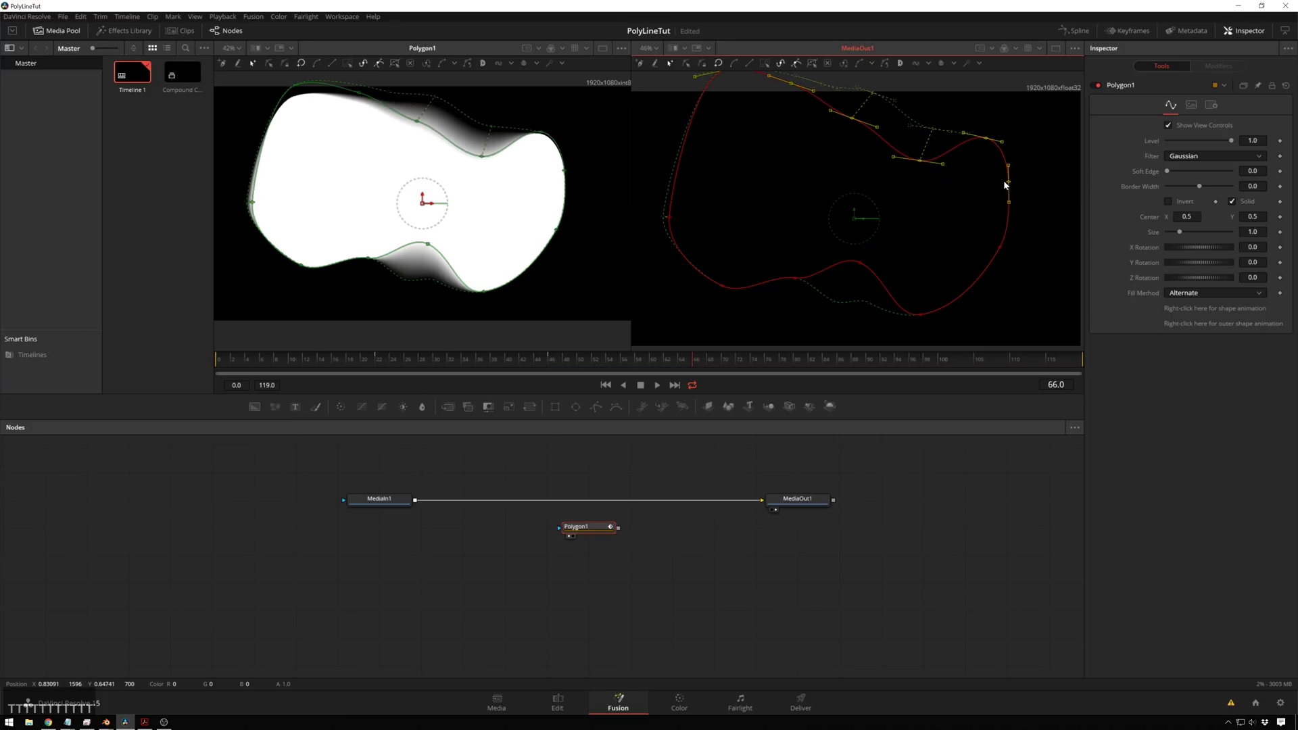
{"action": "key", "text": "Down"}
{"action": "key", "text": "Down"}
{"action": "key", "text": "Down"}
{"action": "key", "text": "Down"}
{"action": "key", "text": "Down"}
{"action": "key", "text": "Down"}
{"action": "key", "text": "Down"}
{"action": "key", "text": "Down"}
{"action": "key", "text": "Down"}
{"action": "key", "text": "Down"}
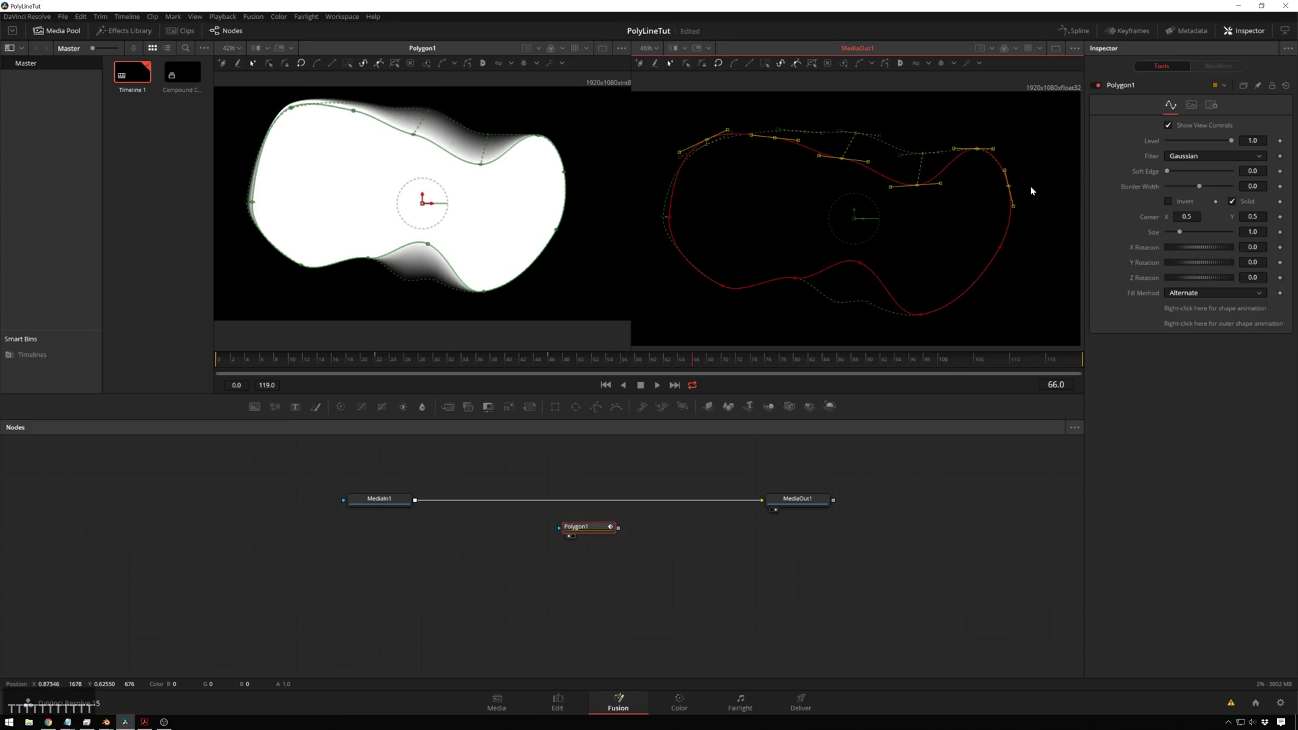
{"action": "key", "text": "Down"}
{"action": "key", "text": "Down"}
{"action": "key", "text": "Down"}
{"action": "key", "text": "Down"}
{"action": "key", "text": "Down"}
{"action": "key", "text": "Down"}
{"action": "key", "text": "Up"}
{"action": "key", "text": "Up"}
{"action": "key", "text": "Up"}
{"action": "key", "text": "Up"}
{"action": "key", "text": "Down"}
{"action": "key", "text": "Down"}
{"action": "key", "text": "Down"}
{"action": "key", "text": "Down"}
{"action": "key", "text": "Down"}
{"action": "key", "text": "Down"}
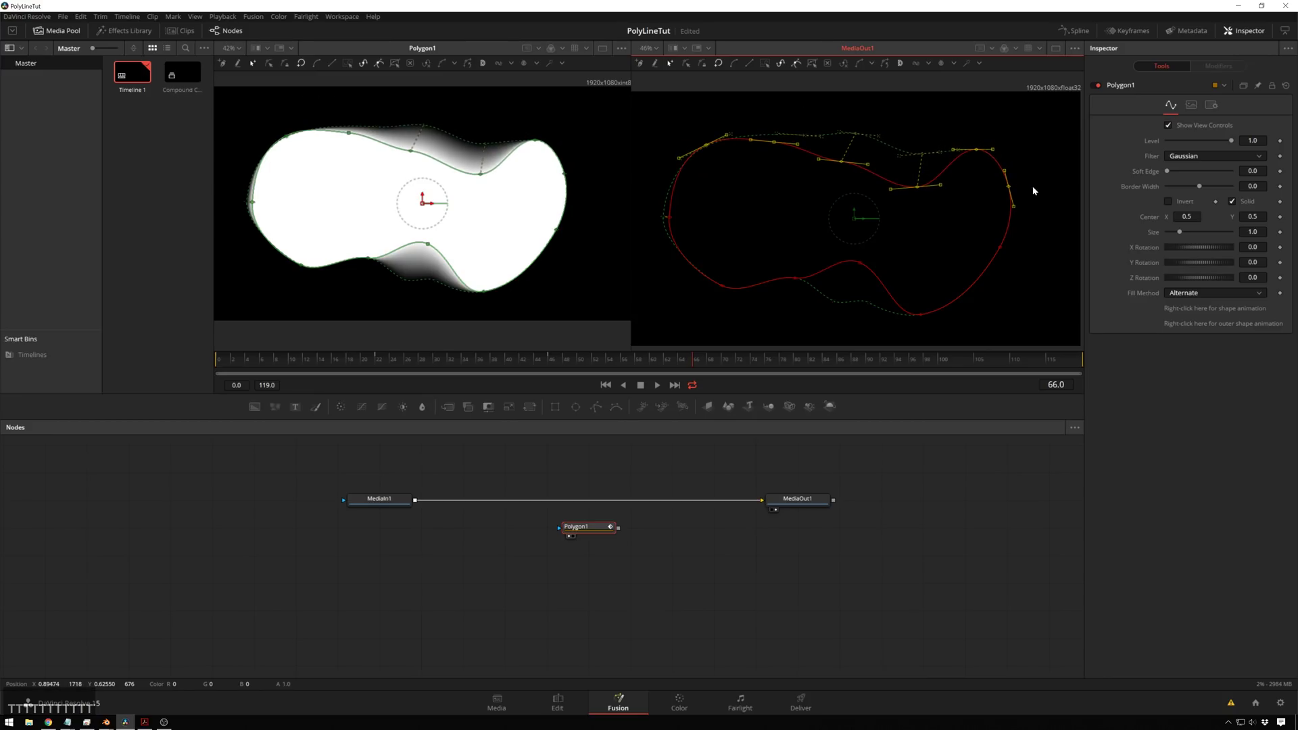
{"action": "key", "text": "Up"}
{"action": "key", "text": "Up"}
{"action": "key", "text": "Up"}
{"action": "key", "text": "Up"}
{"action": "key", "text": "Up"}
{"action": "key", "text": "Up"}
{"action": "key", "text": "Down"}
{"action": "key", "text": "Down"}
{"action": "key", "text": "Down"}
{"action": "key", "text": "Down"}
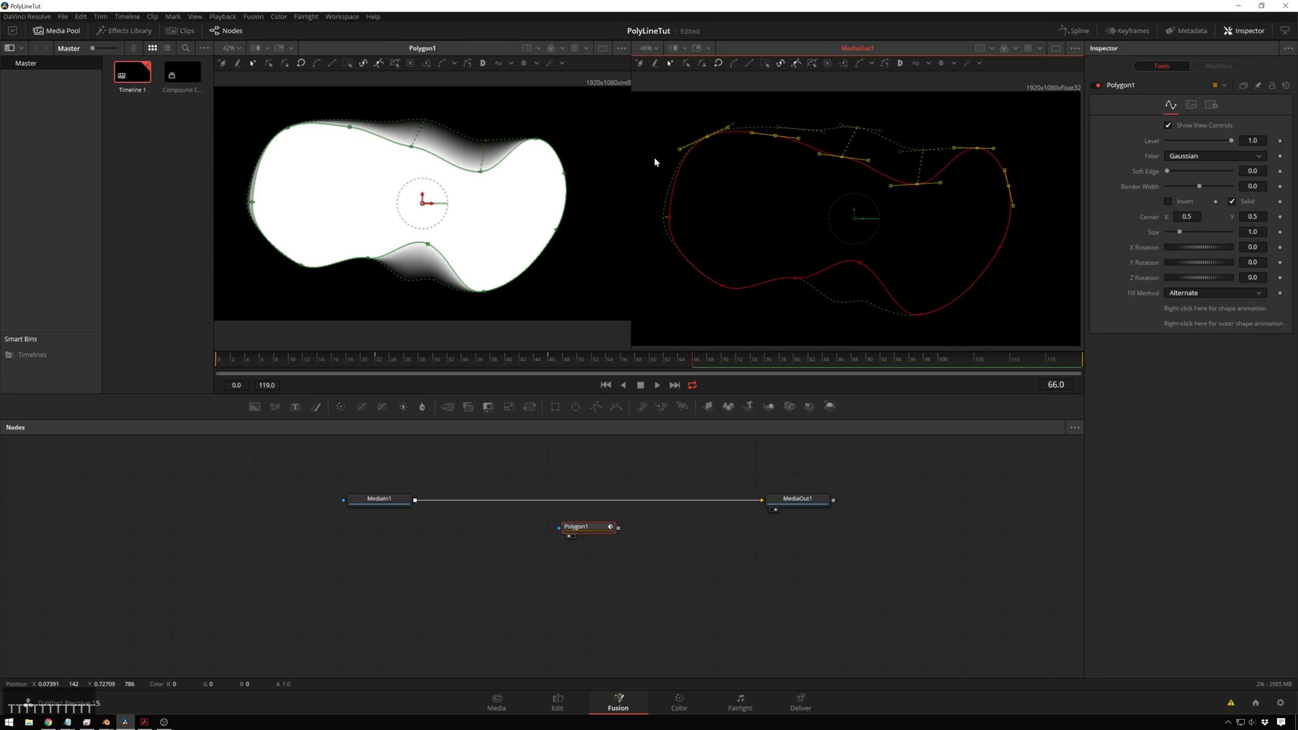
{"action": "key", "text": "Up"}
{"action": "key", "text": "Up"}
{"action": "key", "text": "Up"}
{"action": "key", "text": "Up"}
{"action": "key", "text": "Up"}
{"action": "key", "text": "Up"}
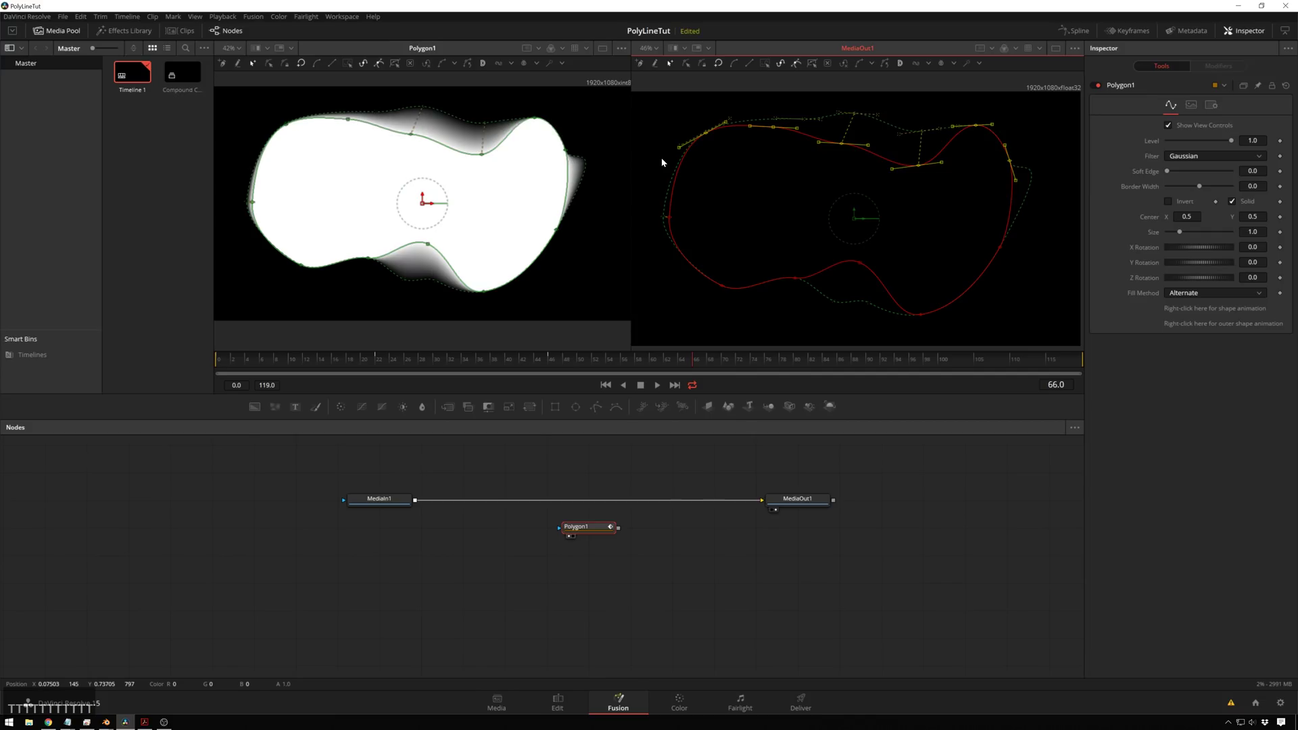
{"action": "key", "text": "Up"}
{"action": "key", "text": "Up"}
{"action": "key", "text": "Up"}
{"action": "key", "text": "Up"}
{"action": "key", "text": "Up"}
{"action": "key", "text": "Up"}
{"action": "key", "text": "Up"}
{"action": "key", "text": "Up"}
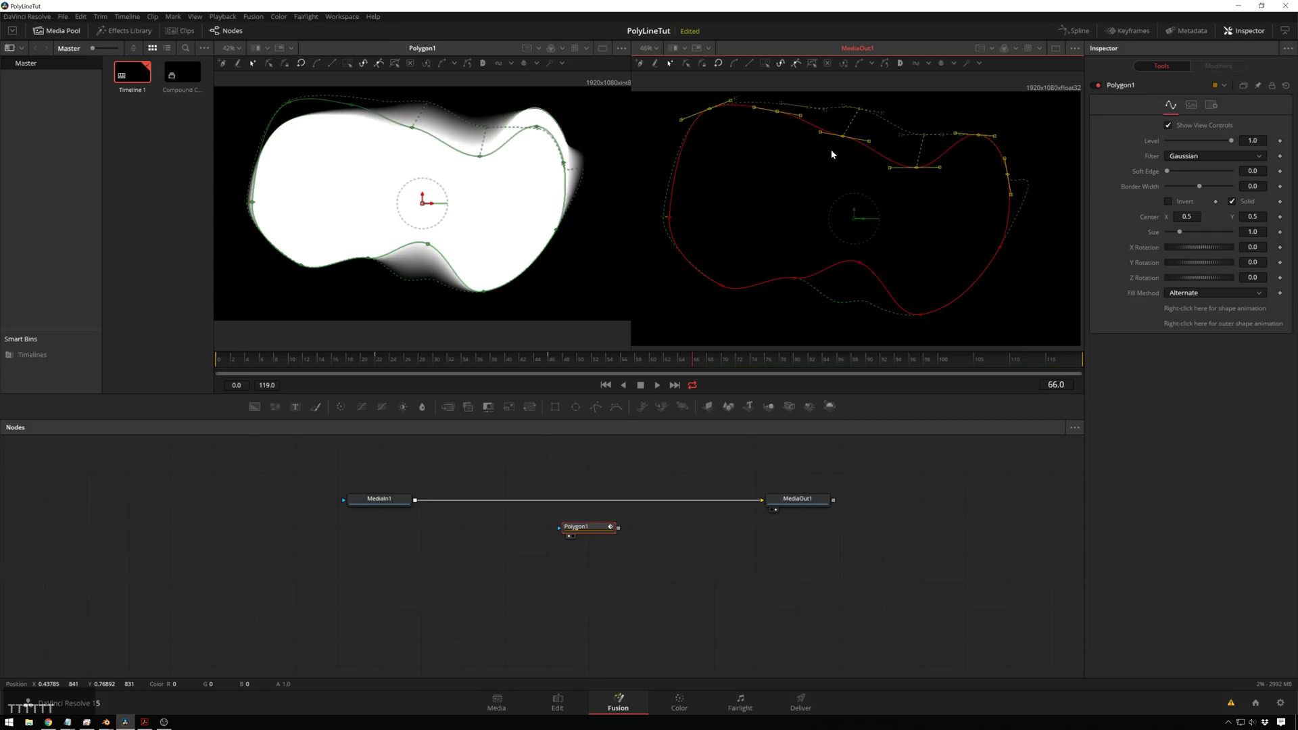
{"action": "key", "text": "Up"}
{"action": "key", "text": "Up"}
{"action": "key", "text": "Up"}
{"action": "key", "text": "Up"}
{"action": "key", "text": "Up"}
{"action": "key", "text": "Up"}
{"action": "key", "text": "Up"}
{"action": "key", "text": "Up"}
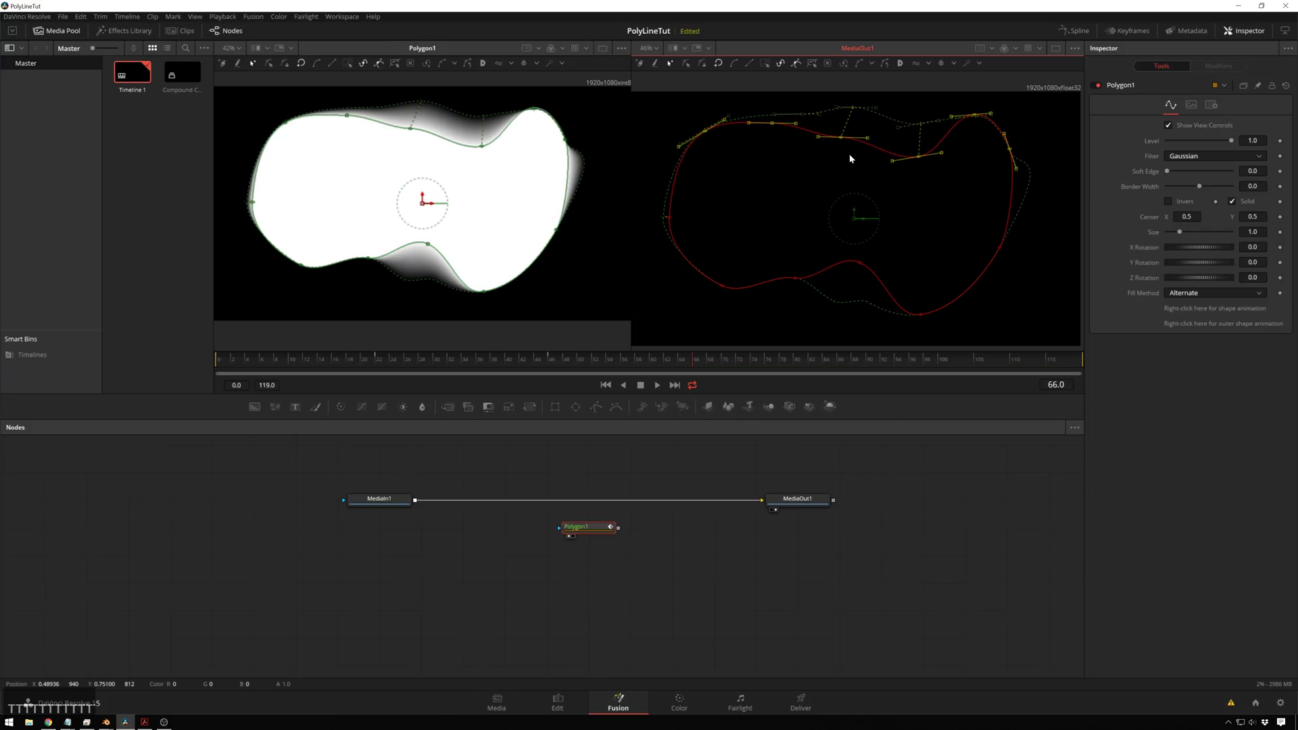
{"action": "key", "text": "Up"}
{"action": "key", "text": "Up"}
{"action": "key", "text": "Up"}
{"action": "key", "text": "Up"}
{"action": "key", "text": "Up"}
{"action": "key", "text": "Up"}
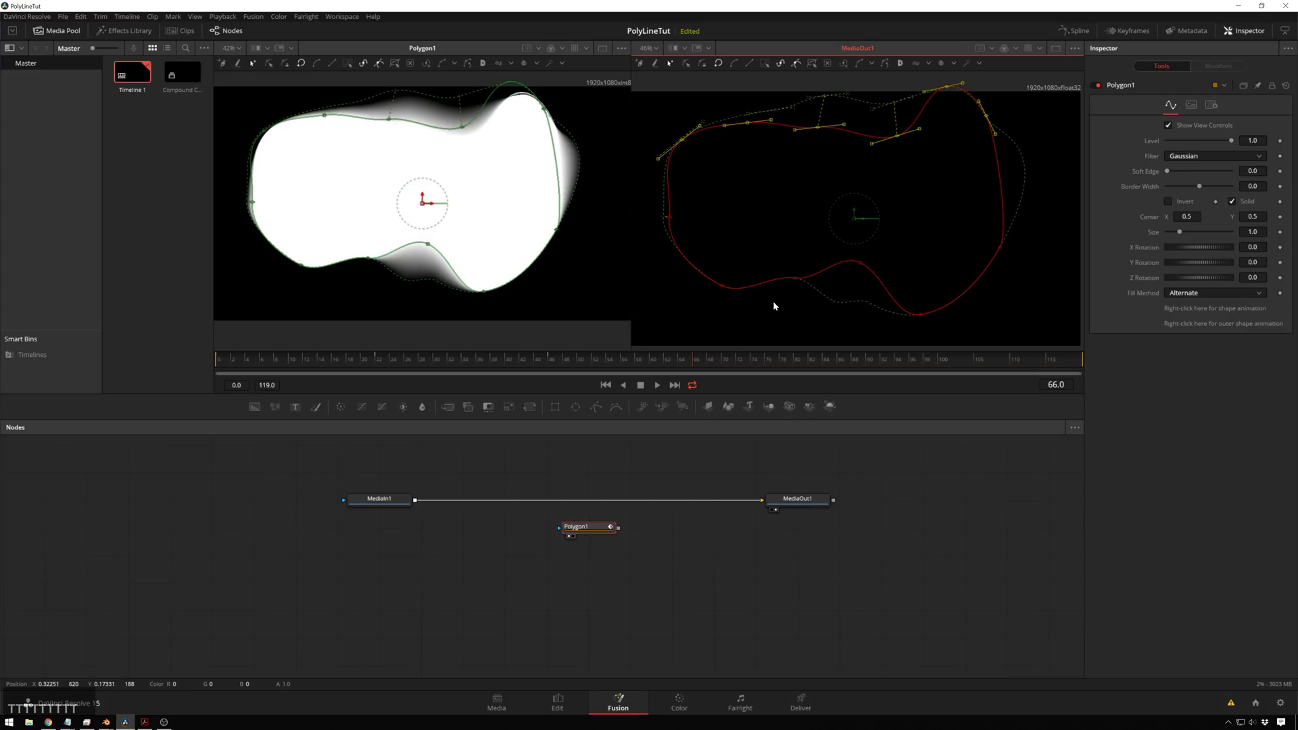
{"action": "key", "text": "Down"}
{"action": "key", "text": "Down"}
{"action": "key", "text": "Down"}
{"action": "key", "text": "Down"}
{"action": "key", "text": "Right"}
{"action": "key", "text": "Right"}
{"action": "key", "text": "Right"}
{"action": "key", "text": "Right"}
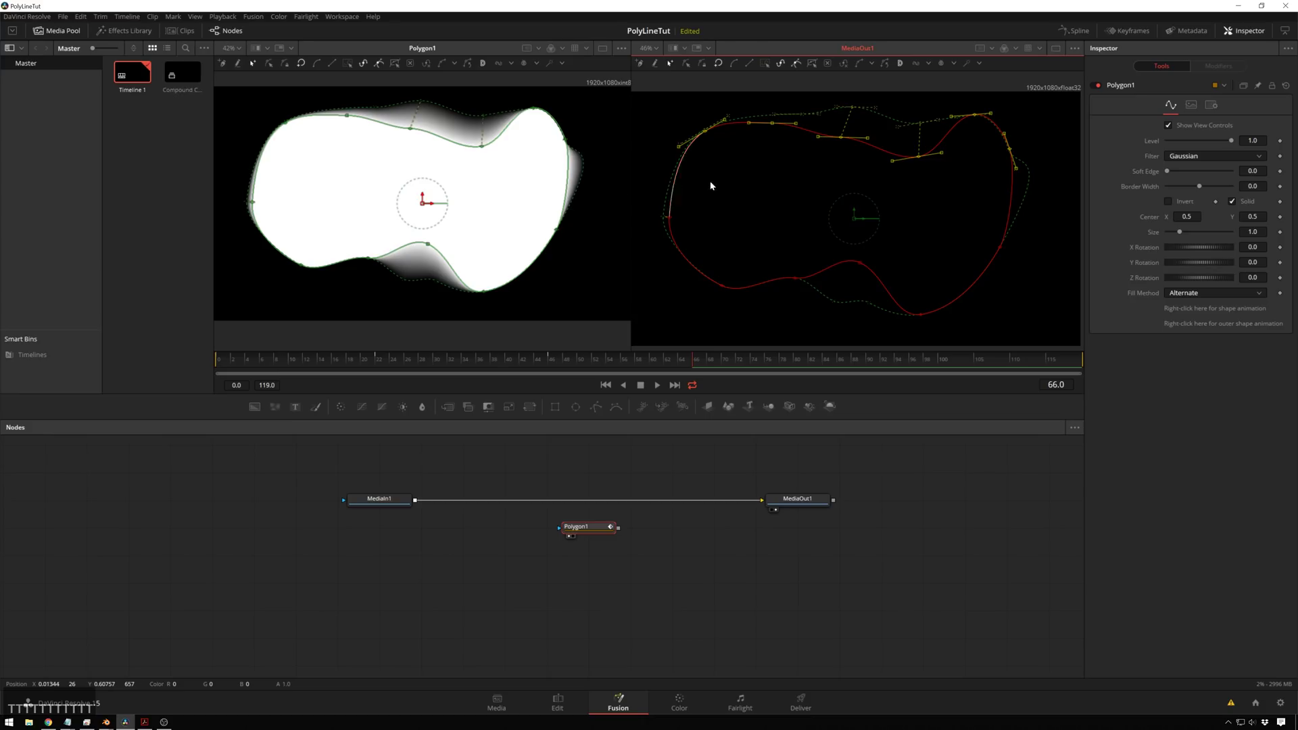
Change the point selection and nudge the upper points up, then slightly back down
{"action": "left_click", "coordinate": [648, 176]}
{"action": "key", "text": "Up"}
{"action": "key", "text": "Up"}
{"action": "key", "text": "Up"}
{"action": "key", "text": "Up"}
{"action": "key", "text": "Up"}
{"action": "key", "text": "Up"}
{"action": "key", "text": "Up"}
{"action": "key", "text": "Up"}
{"action": "key", "text": "Up"}
{"action": "key", "text": "Up"}
{"action": "key", "text": "Up"}
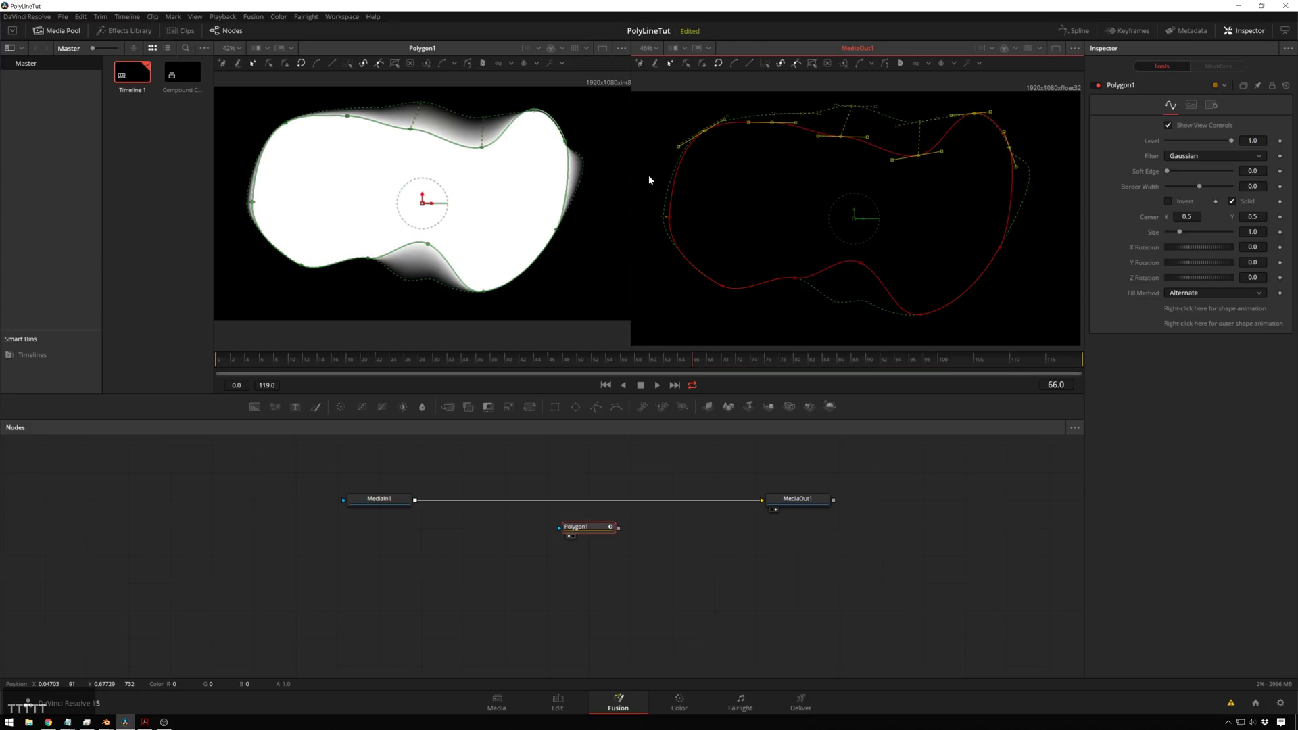
{"action": "key", "text": "Down"}
{"action": "key", "text": "Down"}
{"action": "key", "text": "Down"}
{"action": "key", "text": "Down"}
{"action": "key", "text": "Down"}
{"action": "key", "text": "Down"}
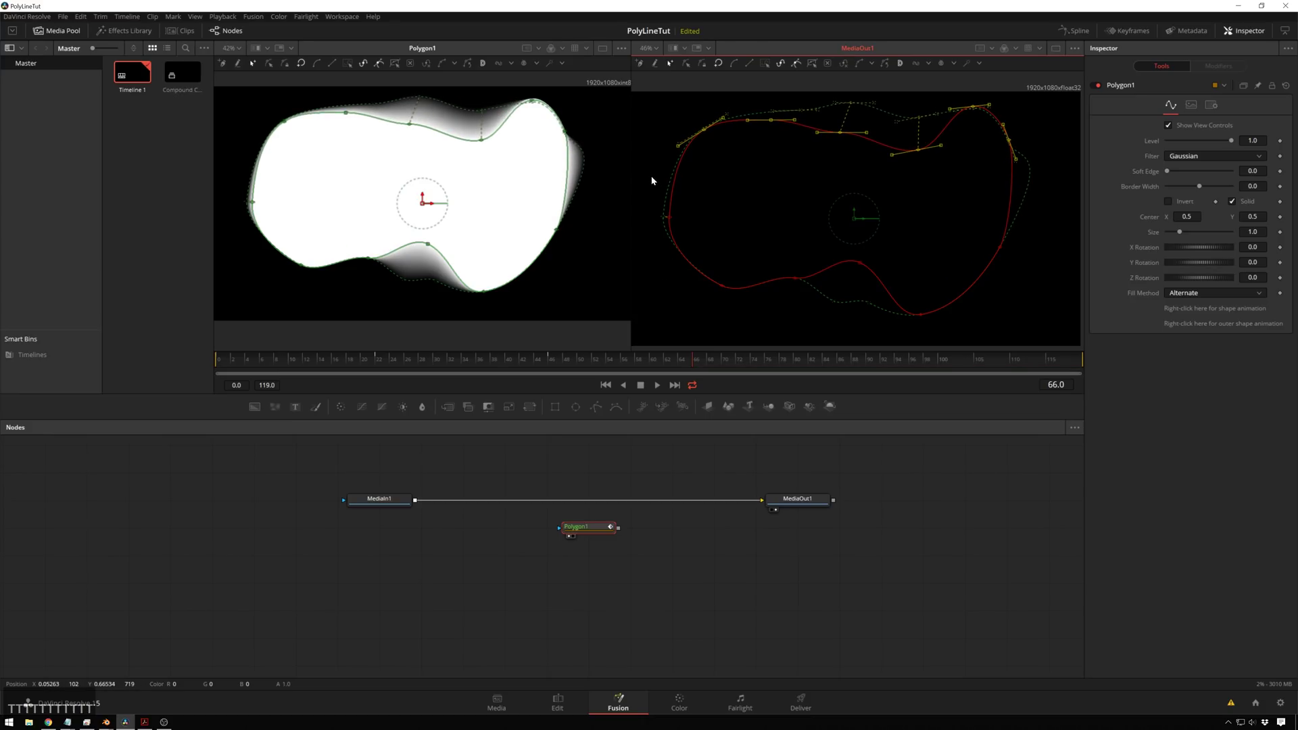
{"action": "key", "text": "Down"}
{"action": "key", "text": "Down"}
{"action": "key", "text": "Down"}
{"action": "key", "text": "Down"}
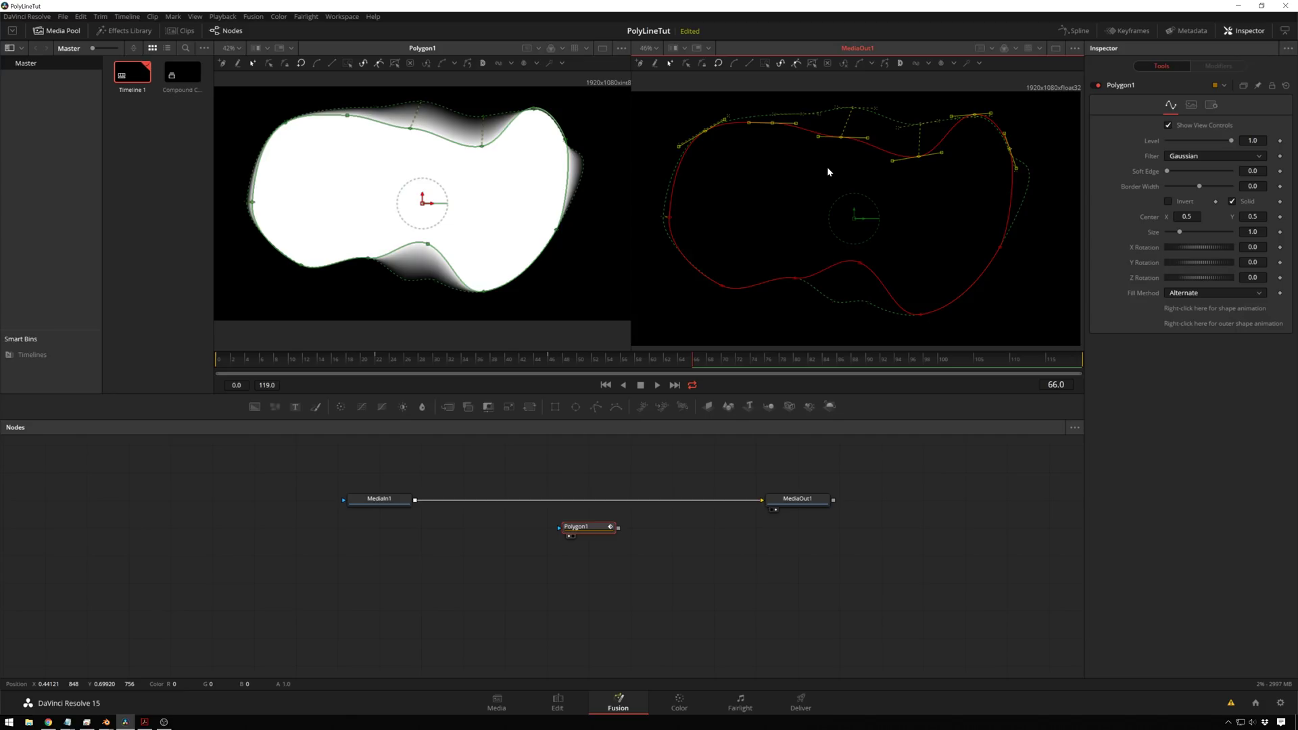
Scale the polygon horizontally (X), vertically (Y), then shrink it uniformly (S)
{"action": "key", "text": "x"}
{"action": "left_click_drag", "start_coordinate": [828, 171], "coordinate": [731, 180]}
{"action": "key", "text": "y"}
{"action": "key", "text": "s"}
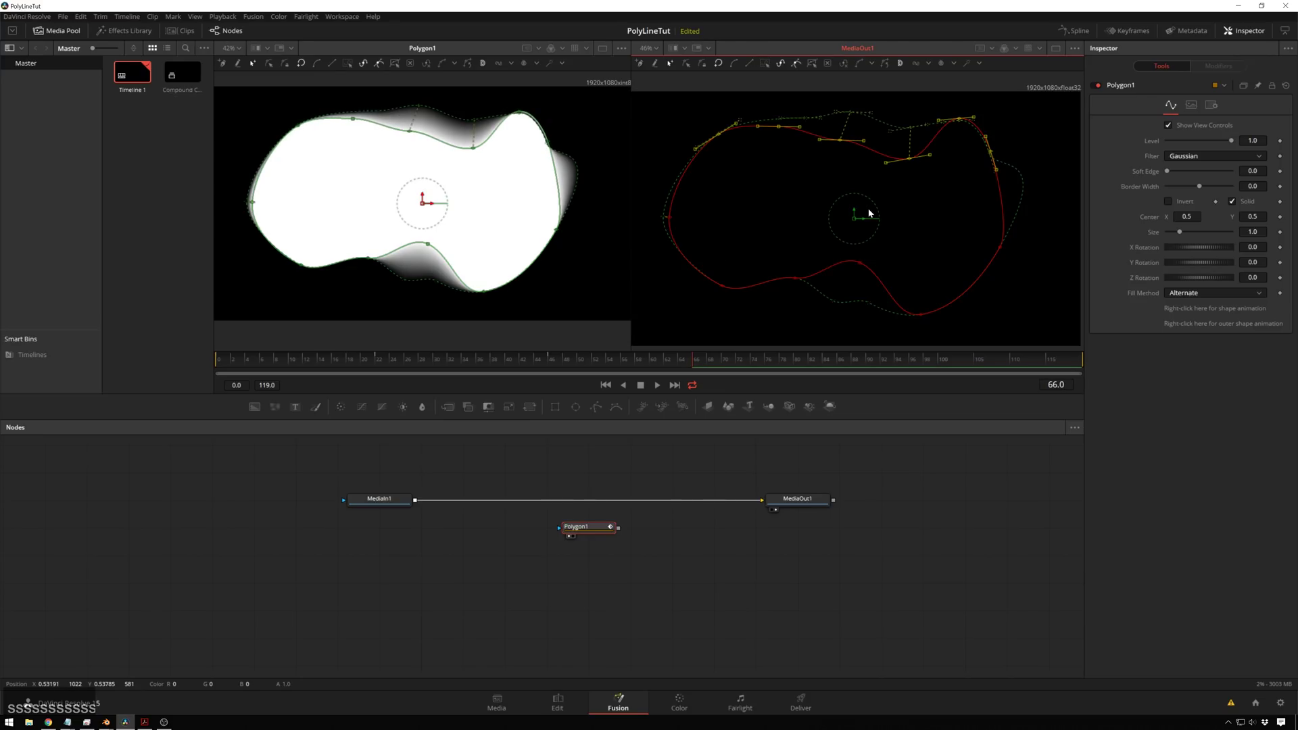
{"action": "key", "text": "shift"}
{"action": "left_click_drag", "start_coordinate": [909, 204], "coordinate": [849, 212]}
Select all Polygon1 points and resize the inner shape from the Shape Box's top-right corner
{"action": "left_click", "coordinate": [963, 197]}
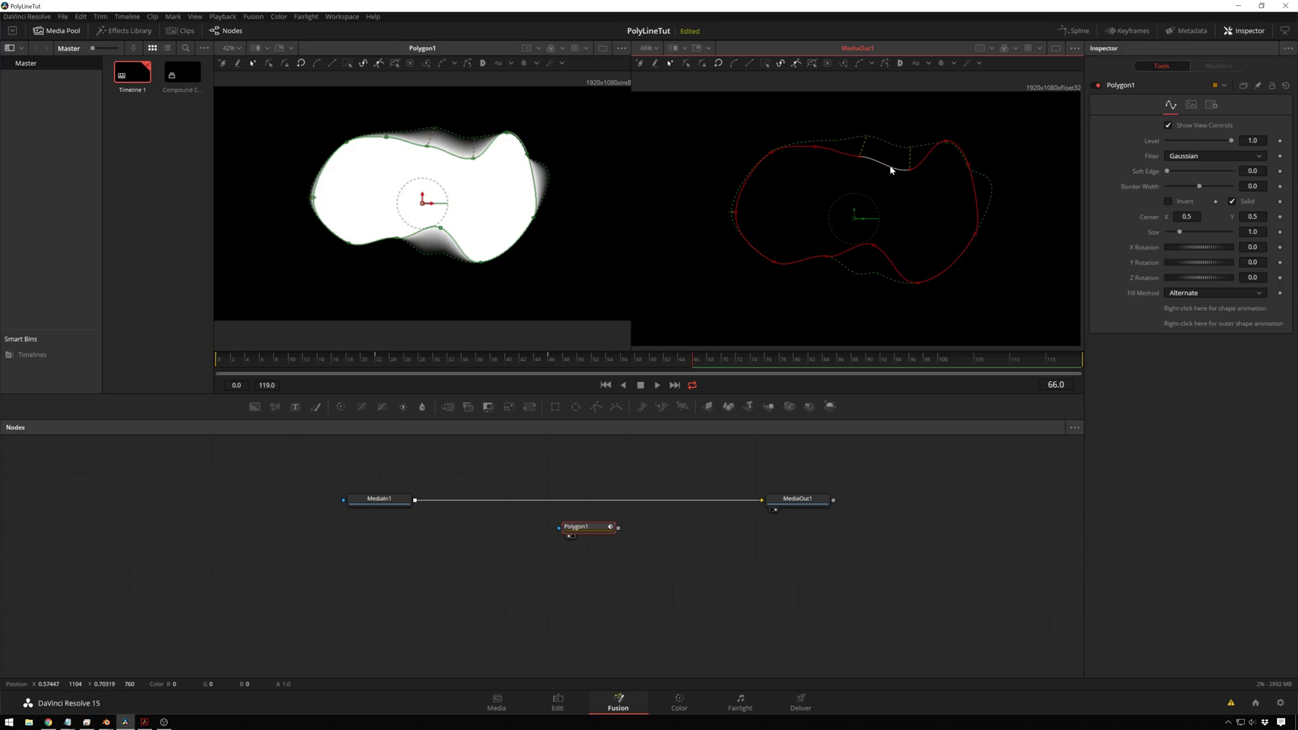
{"action": "key", "text": "shift+a"}
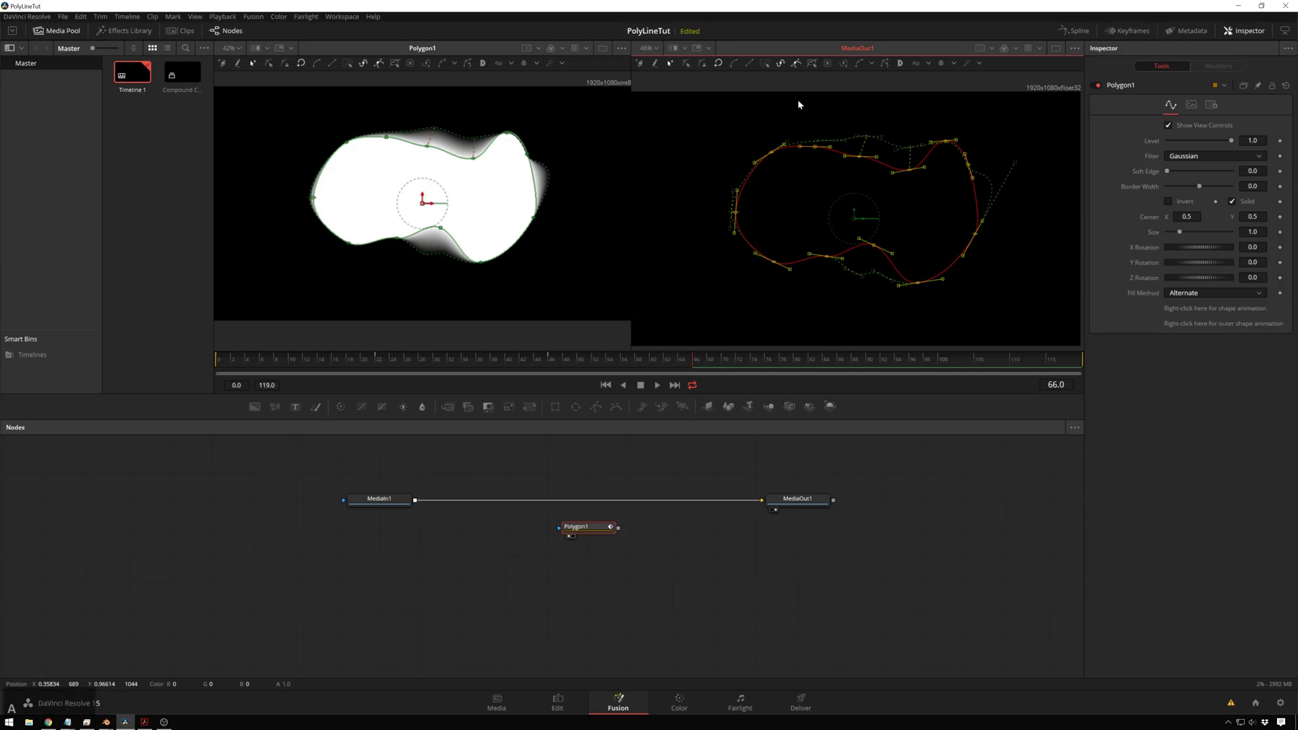
{"action": "left_click", "coordinate": [811, 64]}
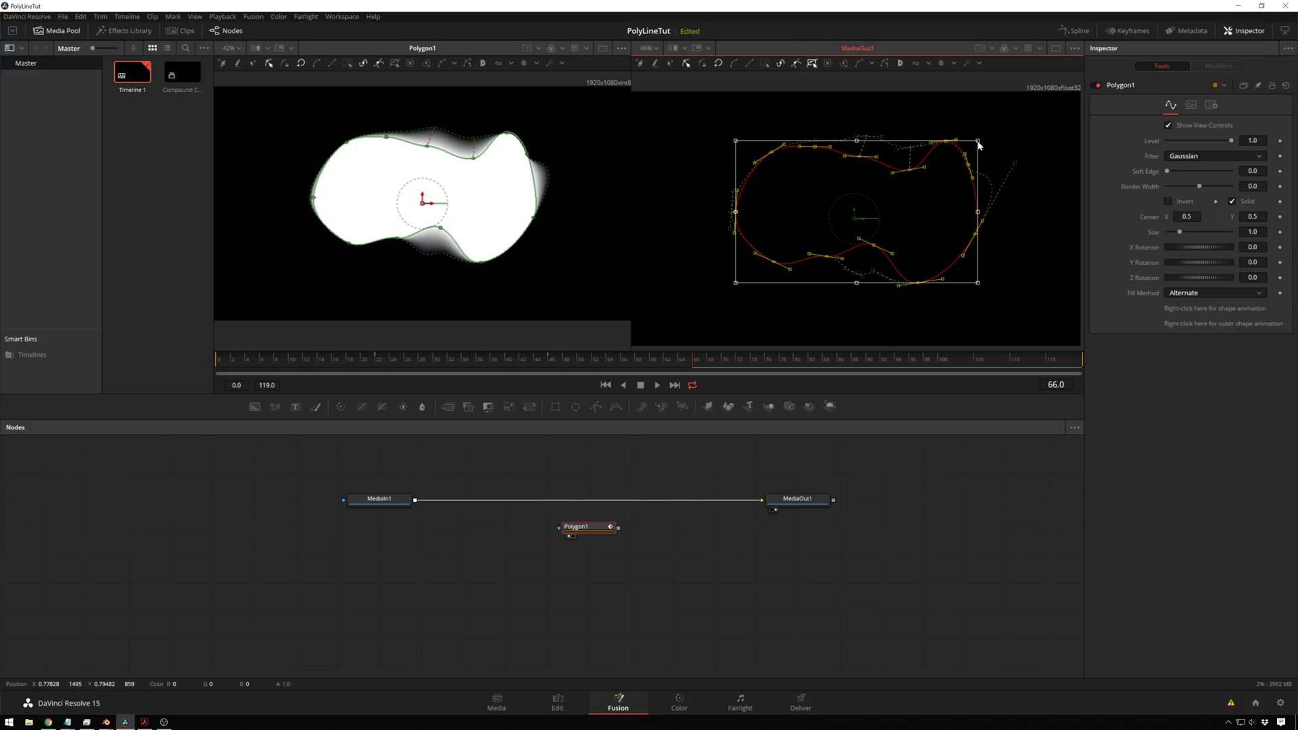
{"action": "left_click_drag", "start_coordinate": [978, 141], "coordinate": [991, 175]}
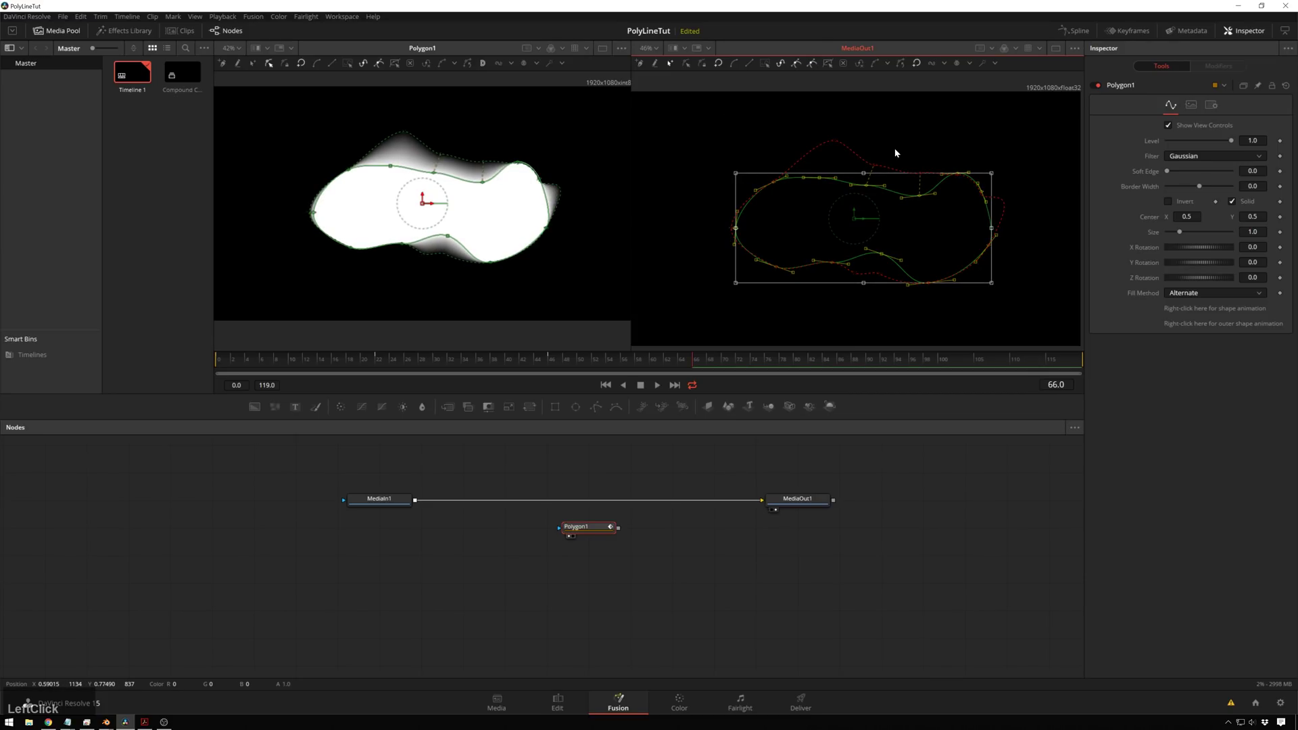
Include the outer soft-edge points and squeeze both outlines narrower with the Shape Box
{"action": "key", "text": "shift+a"}
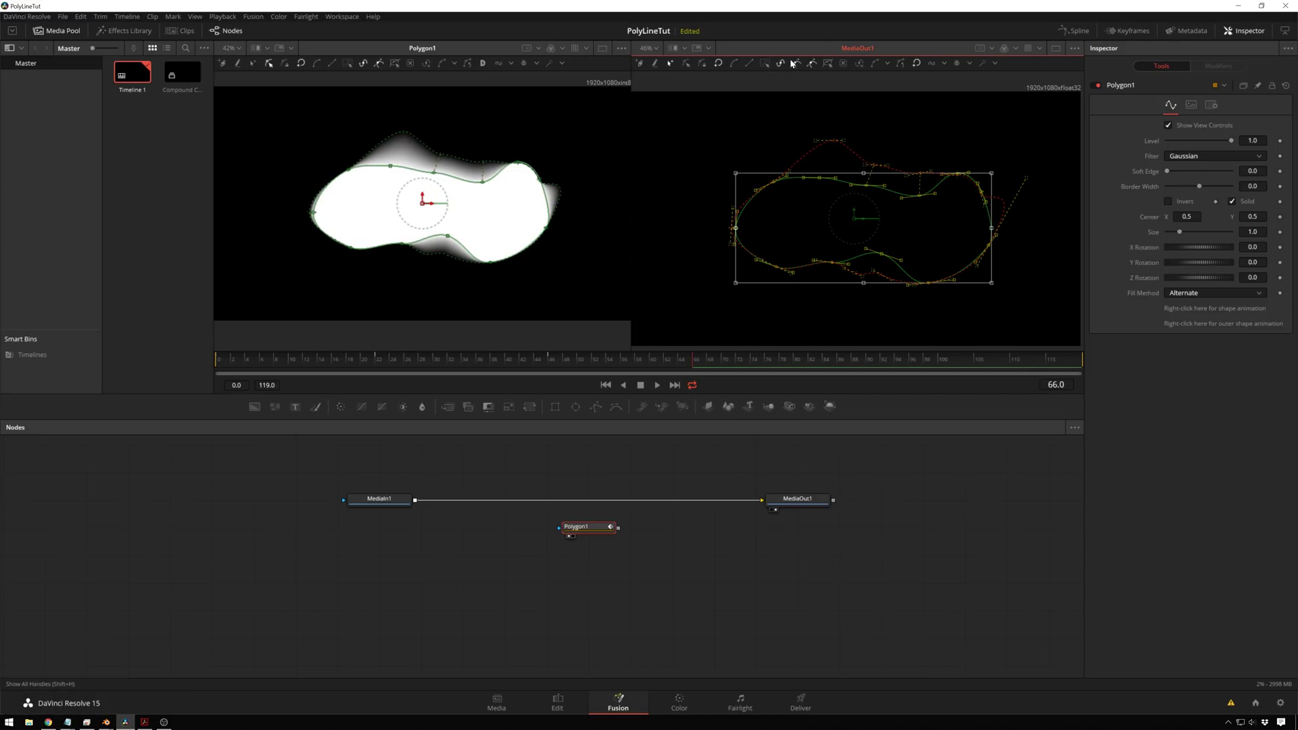
{"action": "key", "text": "shift+b"}
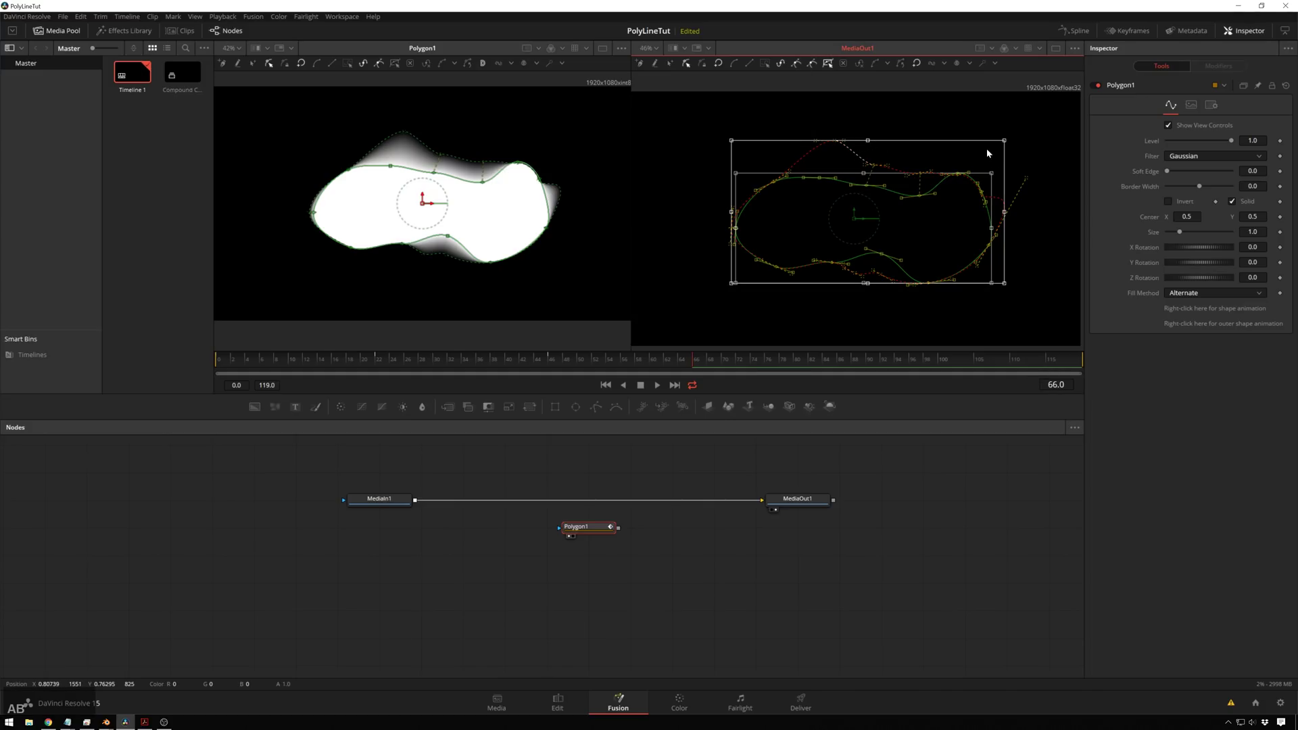
{"action": "left_click_drag", "start_coordinate": [1004, 140], "coordinate": [921, 133]}
{"action": "left_click", "coordinate": [764, 469]}
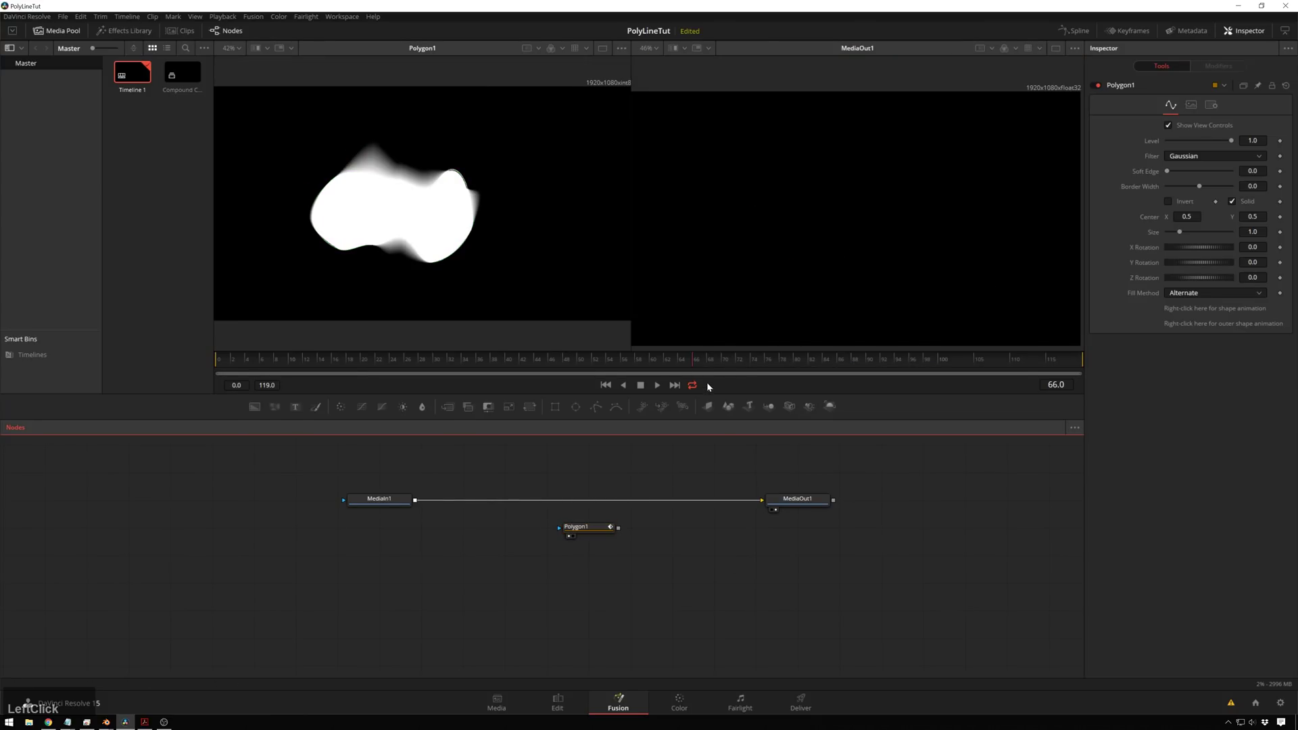
Scrub the timeline back and forth to review the mask animation
{"action": "left_click", "coordinate": [581, 367]}
{"action": "left_click_drag", "start_coordinate": [581, 367], "coordinate": [437, 388]}
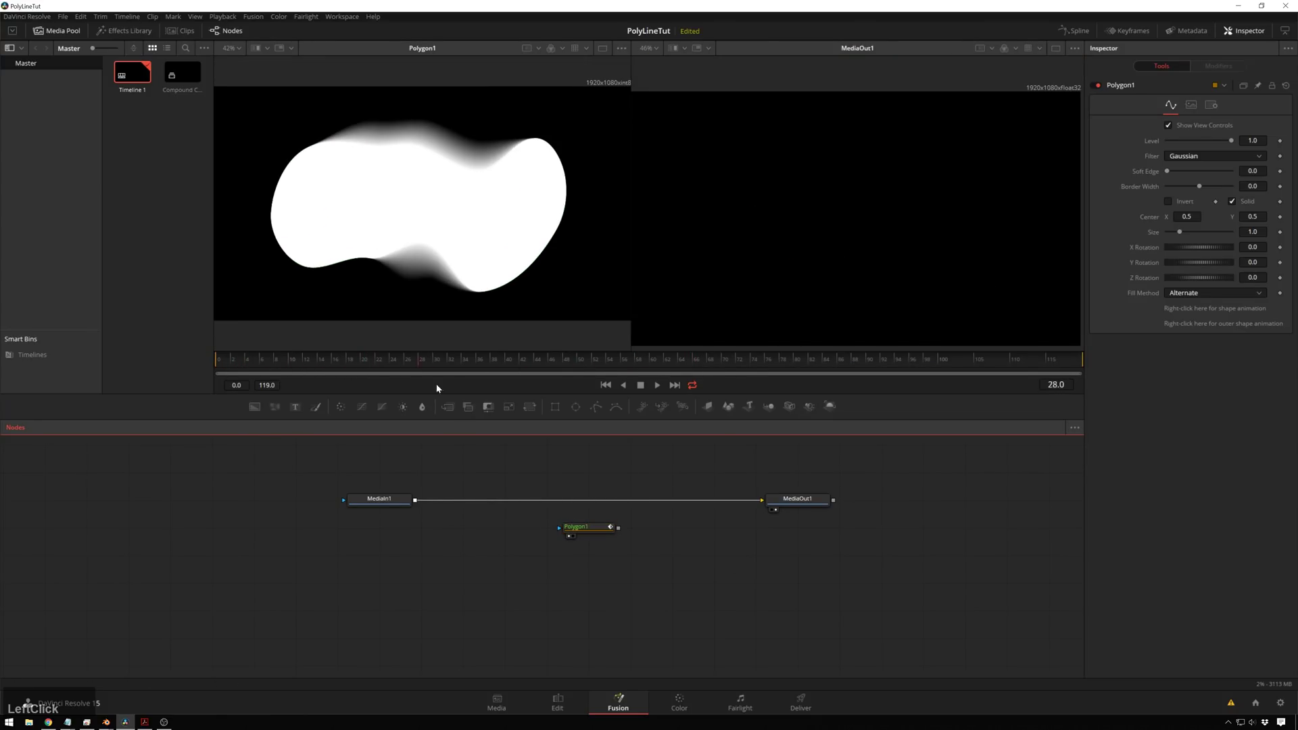
{"action": "left_click_drag", "start_coordinate": [606, 376], "coordinate": [668, 373]}
Move the Polygon1 node down and left in the node graph
{"action": "left_click", "coordinate": [581, 526]}
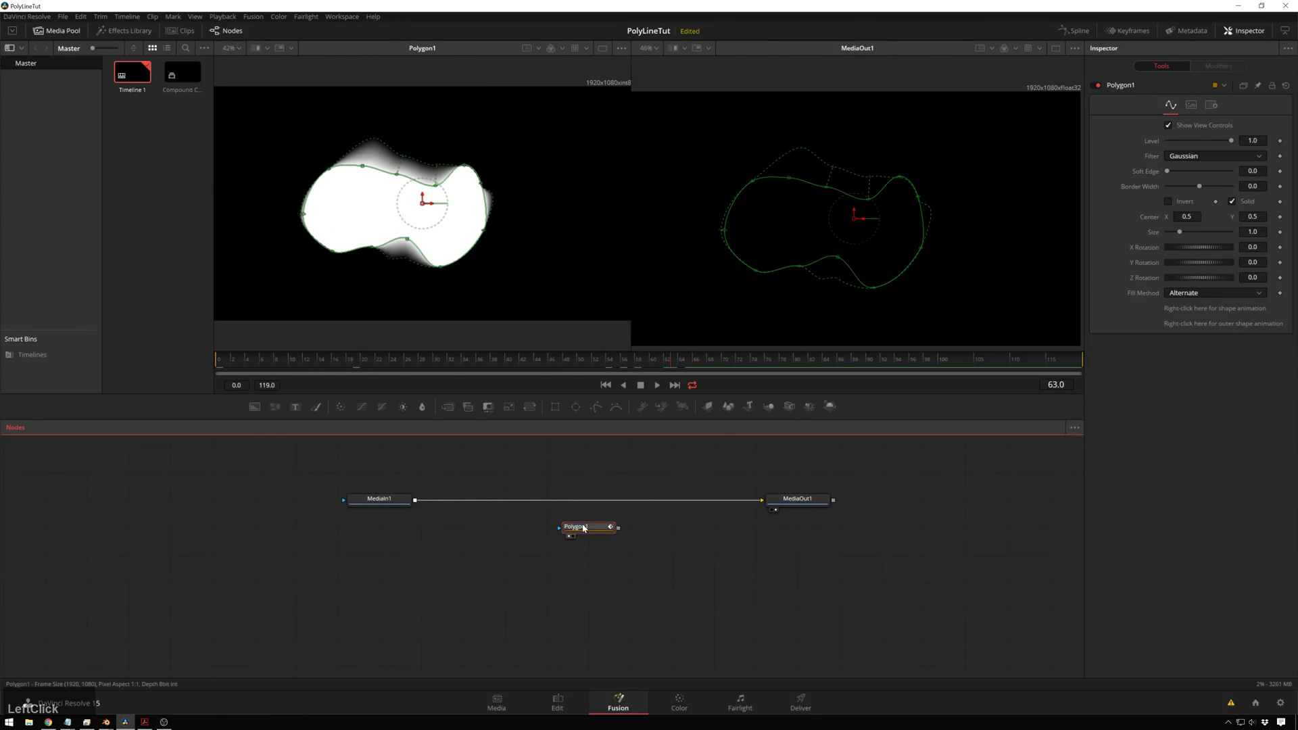
{"action": "left_click_drag", "start_coordinate": [599, 525], "coordinate": [509, 561]}
{"action": "left_click", "coordinate": [606, 450]}
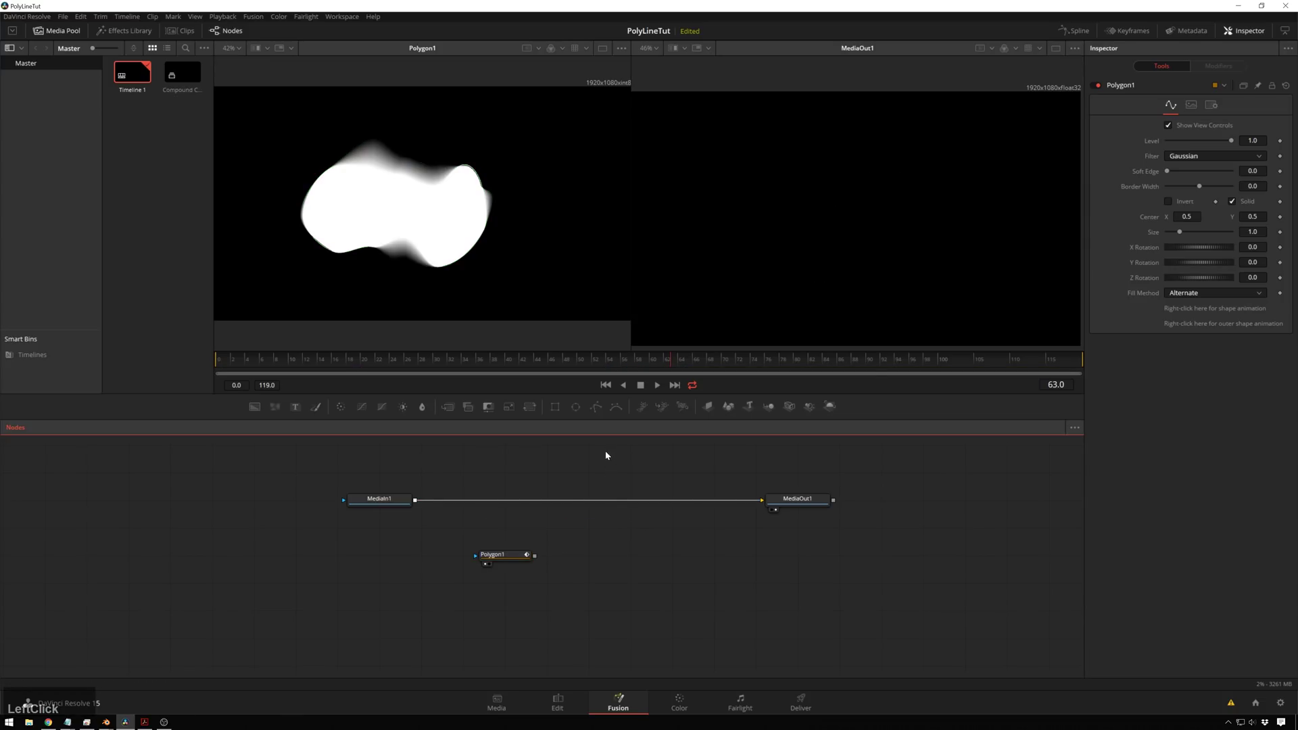
Add a BSpline mask and place its first points across the top and lower right
{"action": "left_click", "coordinate": [618, 409]}
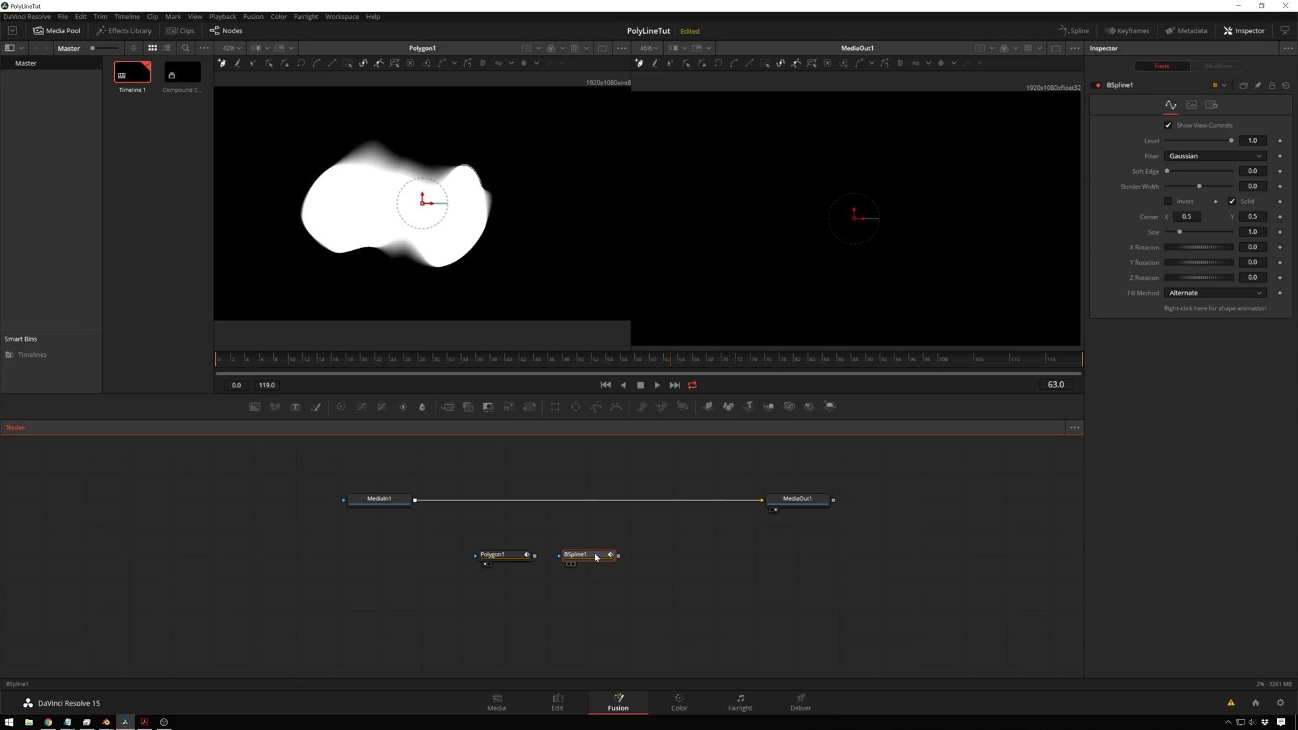
{"action": "left_click", "coordinate": [318, 165]}
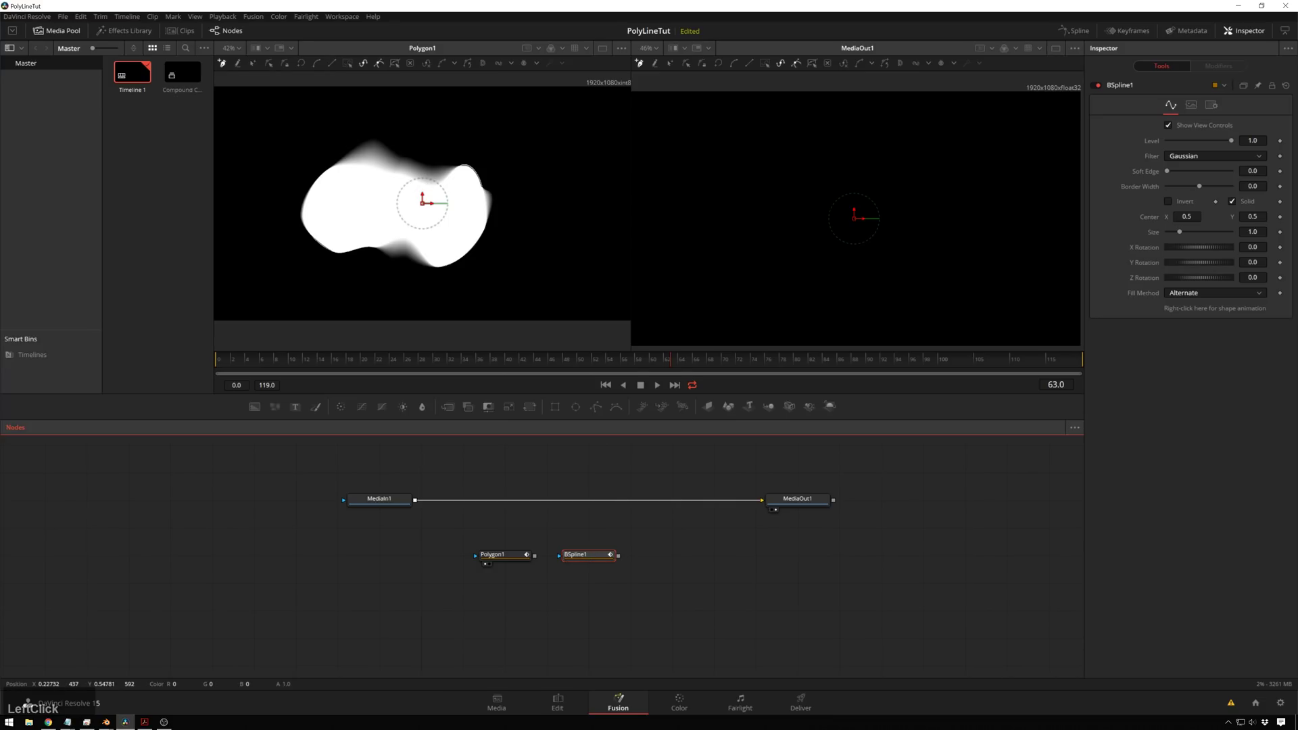
{"action": "left_click", "coordinate": [756, 146]}
{"action": "left_click", "coordinate": [947, 155]}
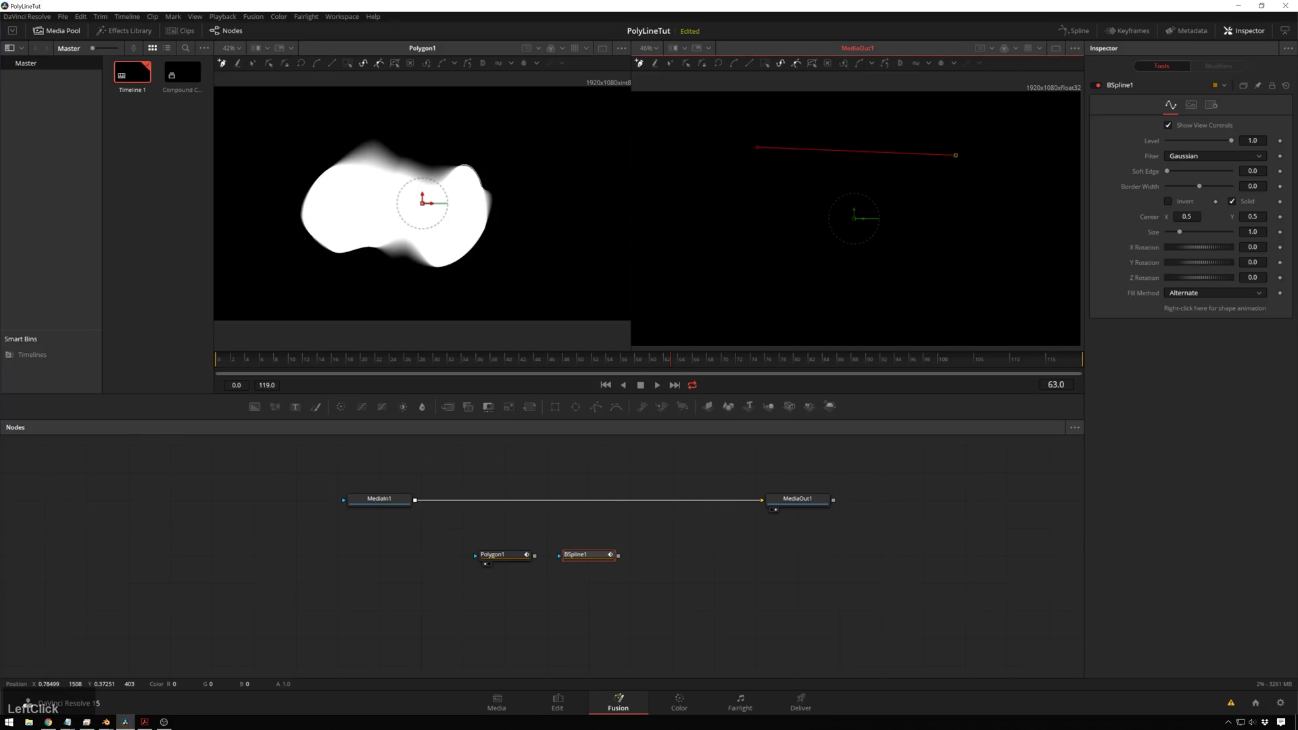
{"action": "left_click", "coordinate": [956, 294]}
{"action": "mouse_move", "coordinate": [956, 295]}
{"action": "left_mouse_down"}
{"action": "mouse_move", "coordinate": [892, 313]}
{"action": "mouse_move", "coordinate": [955, 319]}
{"action": "left_mouse_up"}
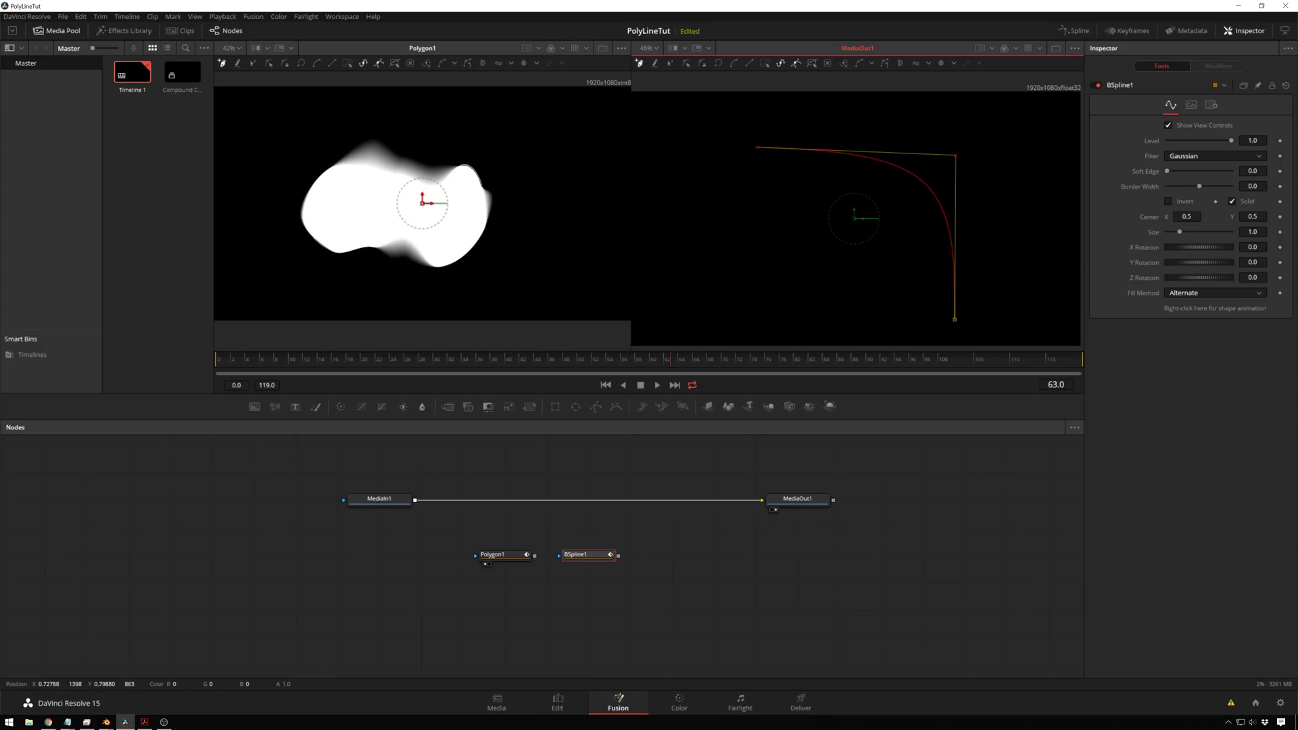
Add lower-left, upper-left and top points, then close the spline on the first point
{"action": "left_click", "coordinate": [764, 285]}
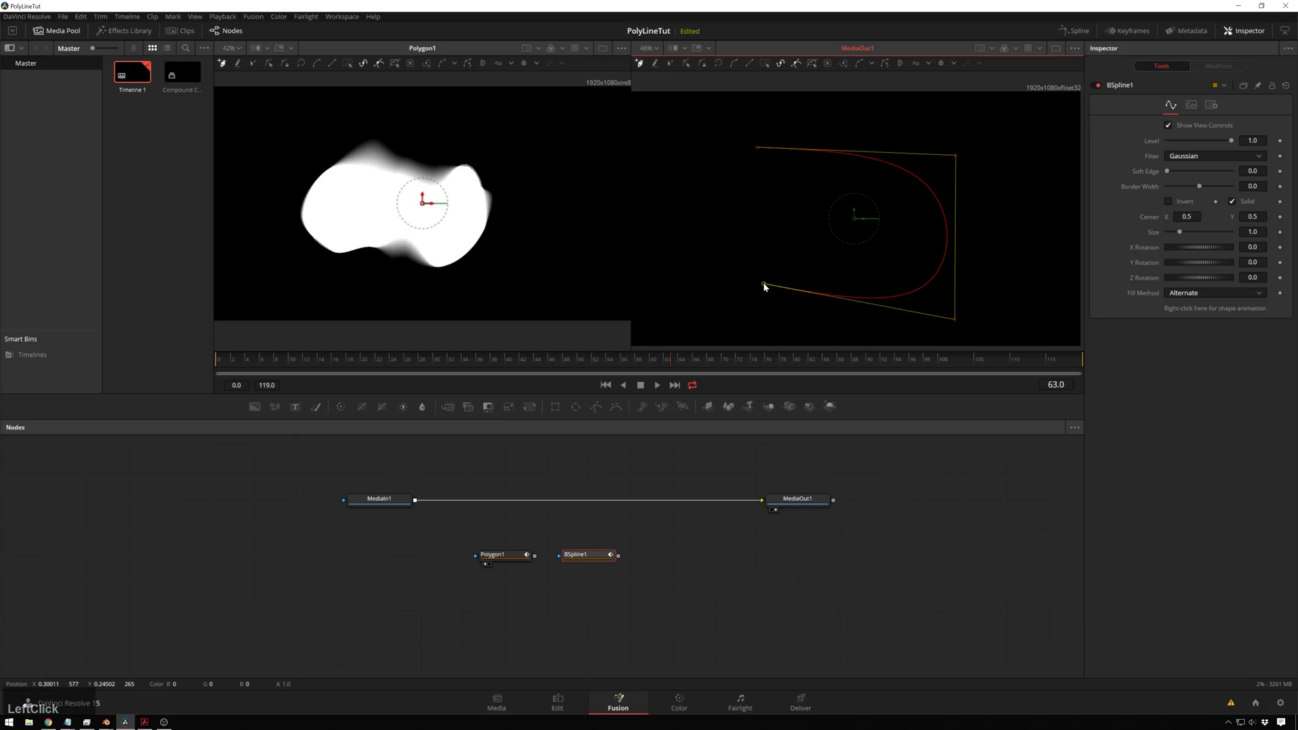
{"action": "left_click", "coordinate": [679, 332]}
{"action": "left_click", "coordinate": [685, 130]}
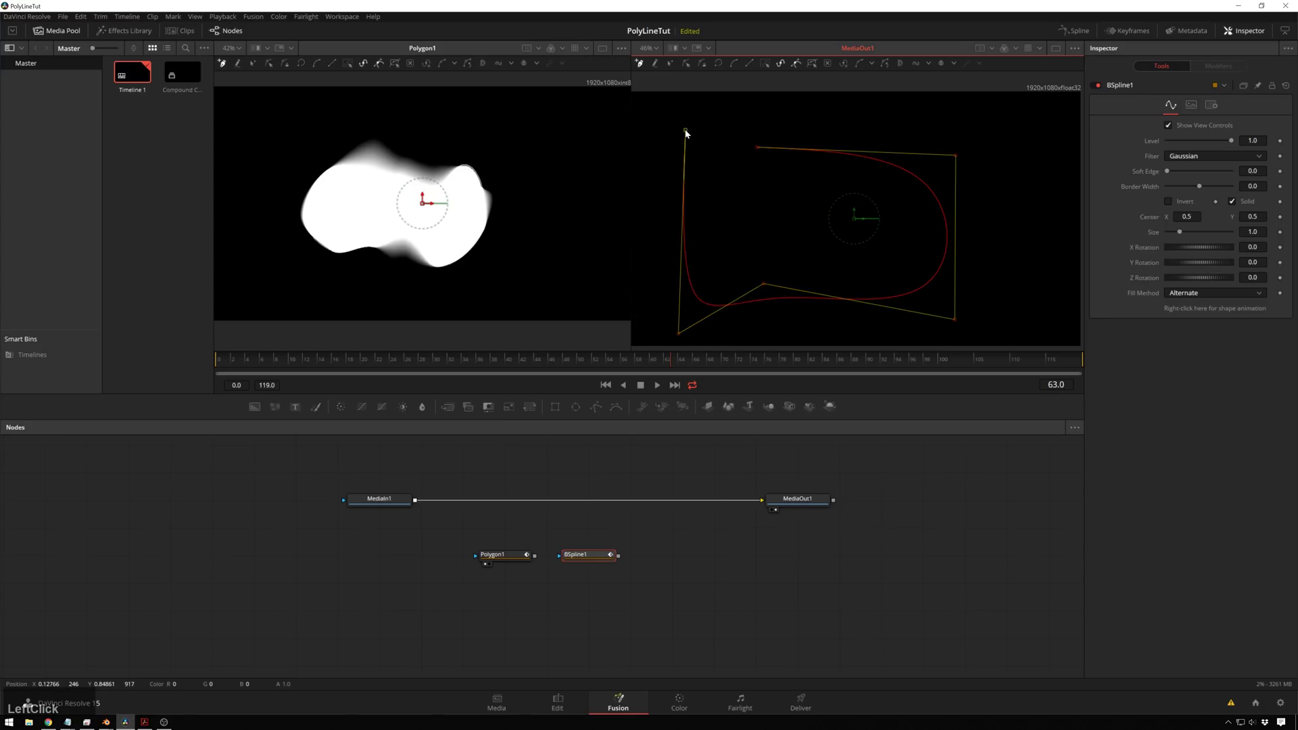
{"action": "left_click", "coordinate": [744, 111]}
{"action": "left_click_drag", "start_coordinate": [744, 110], "coordinate": [761, 113]}
{"action": "left_click", "coordinate": [757, 146]}
Undo the close, add a top-edge point, re-close the spline and shift that point upper right
{"action": "key", "text": "z"}
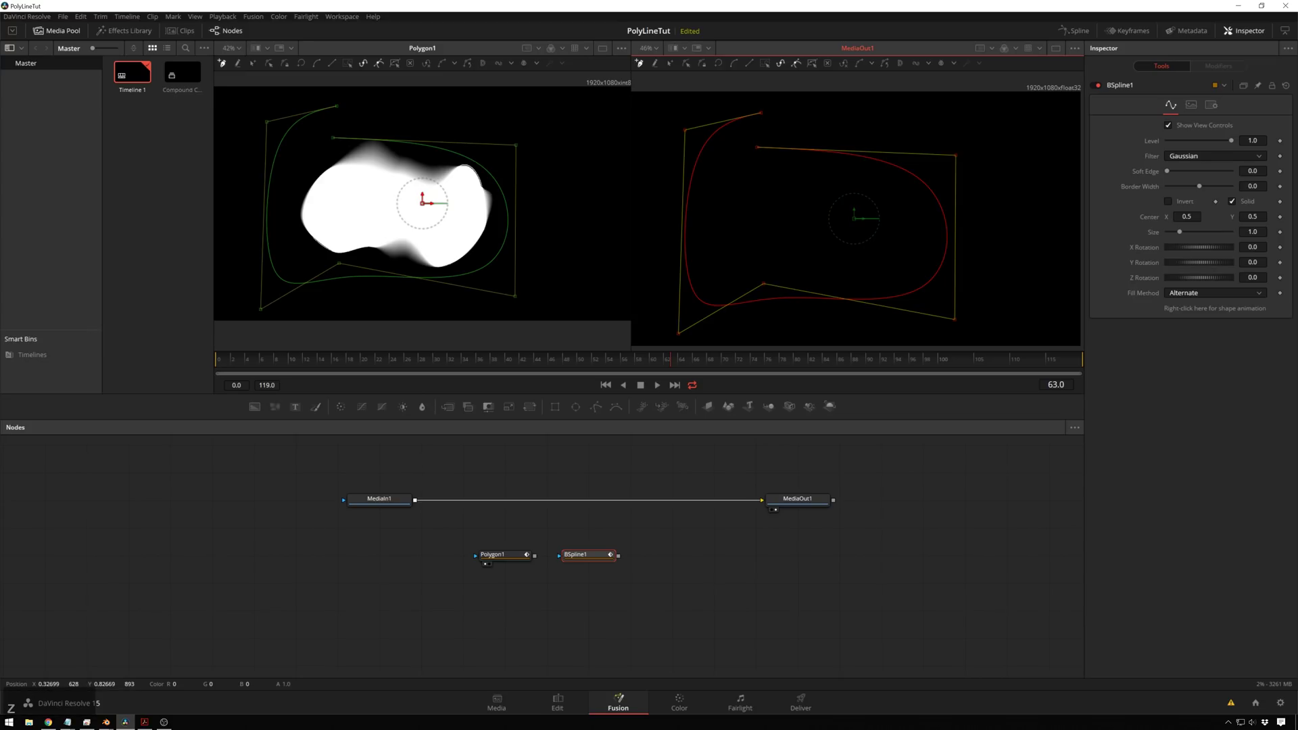
{"action": "left_click", "coordinate": [906, 122]}
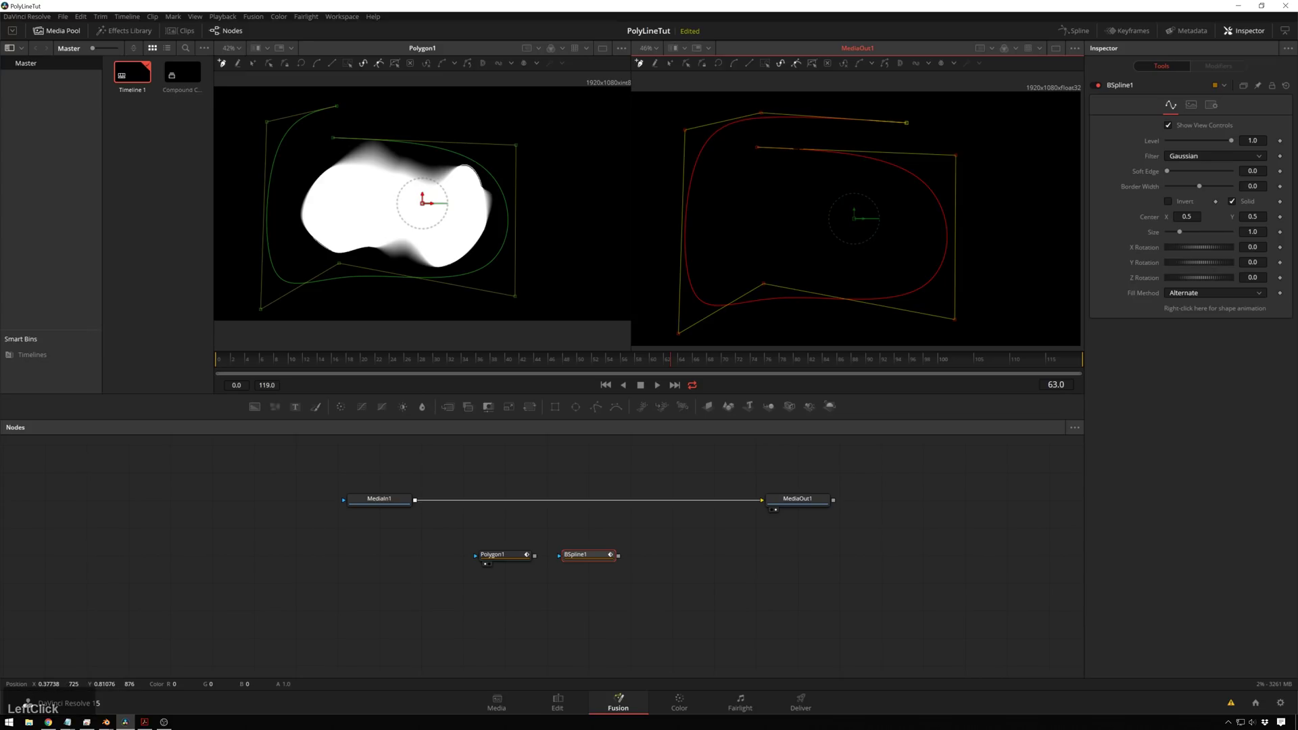
{"action": "left_click", "coordinate": [760, 147]}
{"action": "left_click_drag", "start_coordinate": [905, 122], "coordinate": [996, 113]}
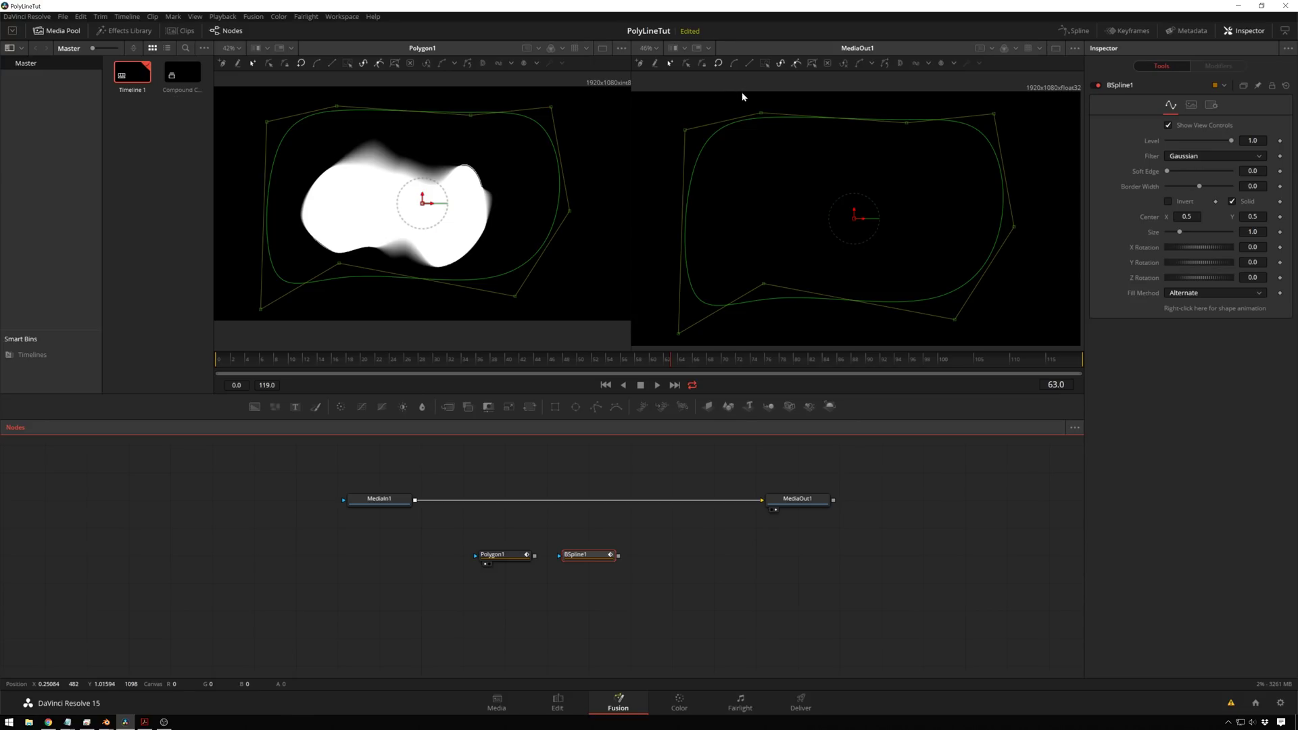
{"action": "left_click_drag", "start_coordinate": [742, 96], "coordinate": [1057, 100]}
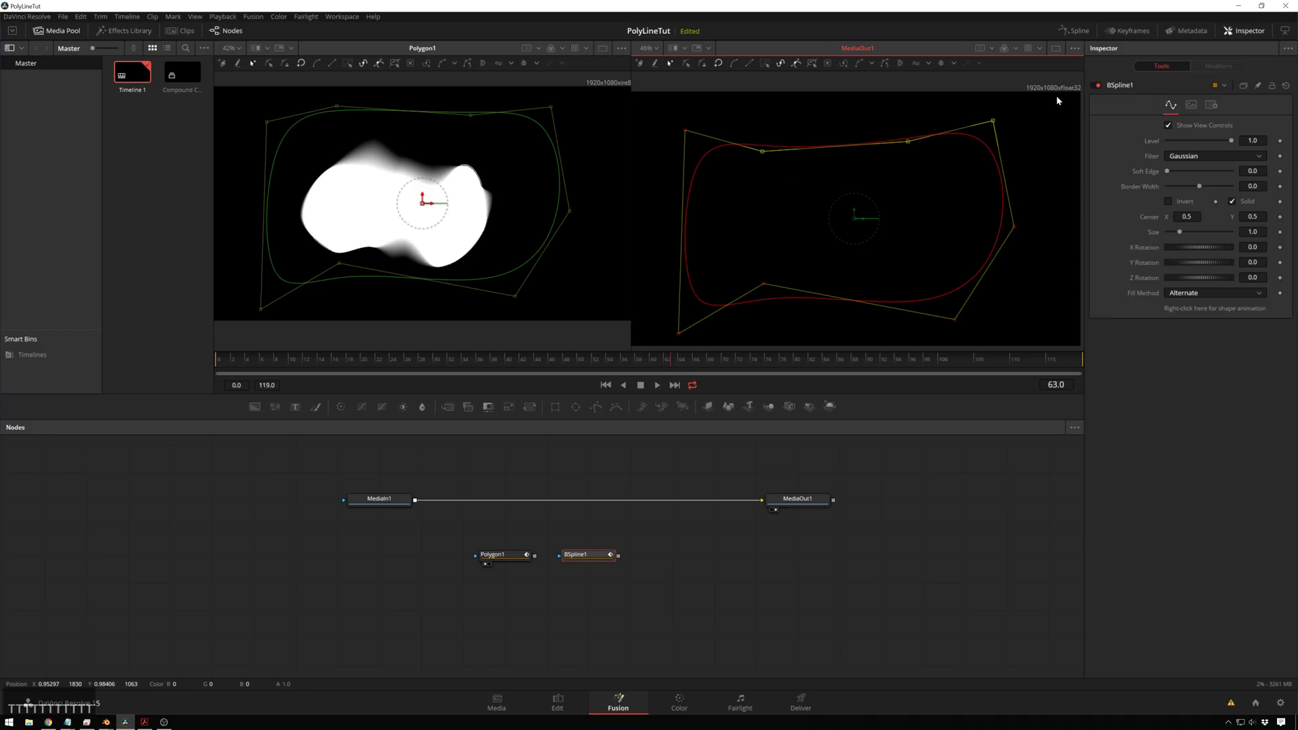
Make BSpline1 double-edged, raise its outer top edge into a soft feather, and view it left
{"action": "left_click", "coordinate": [898, 63]}
{"action": "left_click_drag", "start_coordinate": [816, 144], "coordinate": [819, 96]}
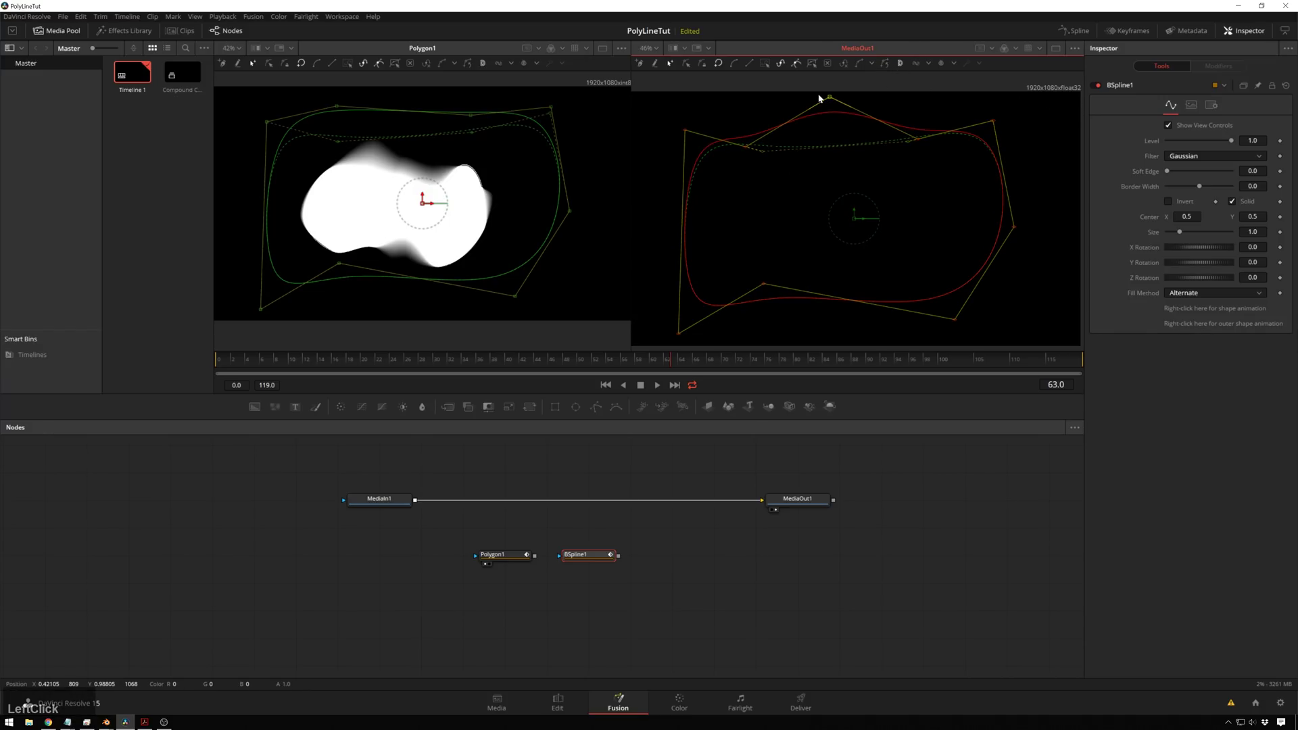
{"action": "key", "text": "1"}
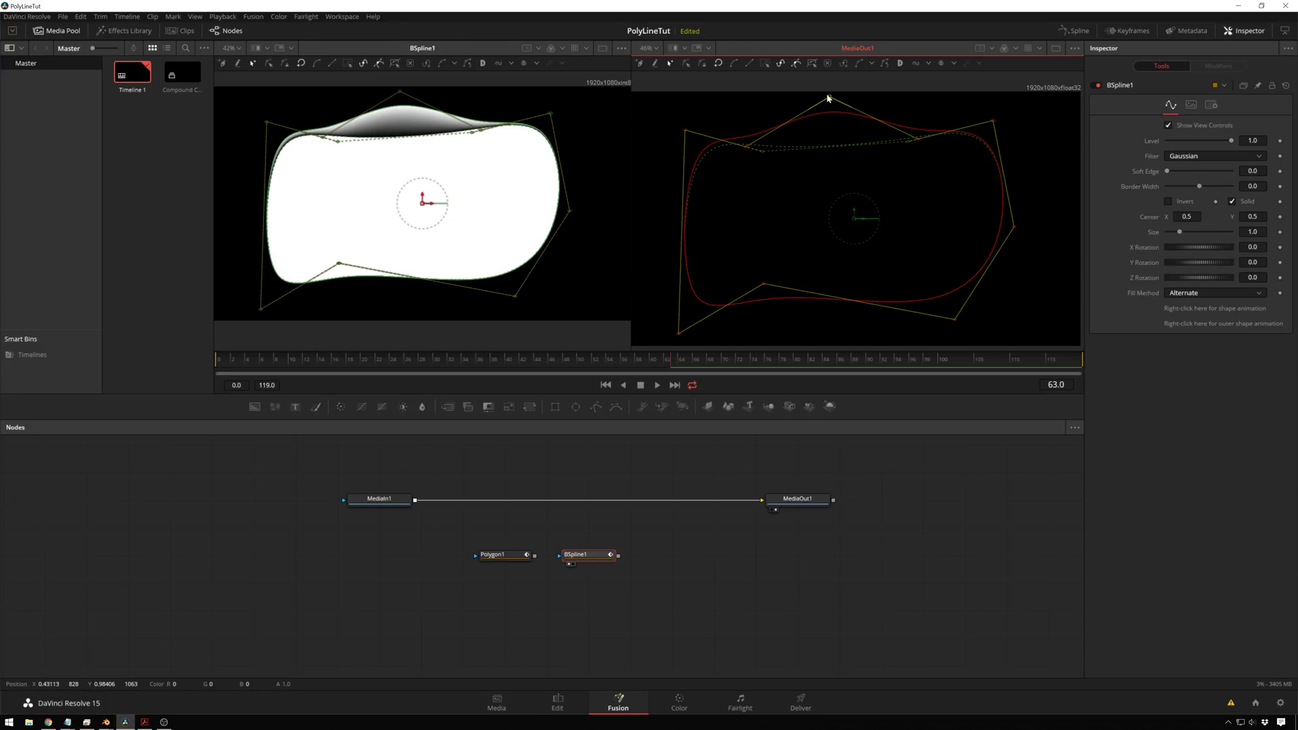
{"action": "left_click_drag", "start_coordinate": [830, 143], "coordinate": [842, 175]}
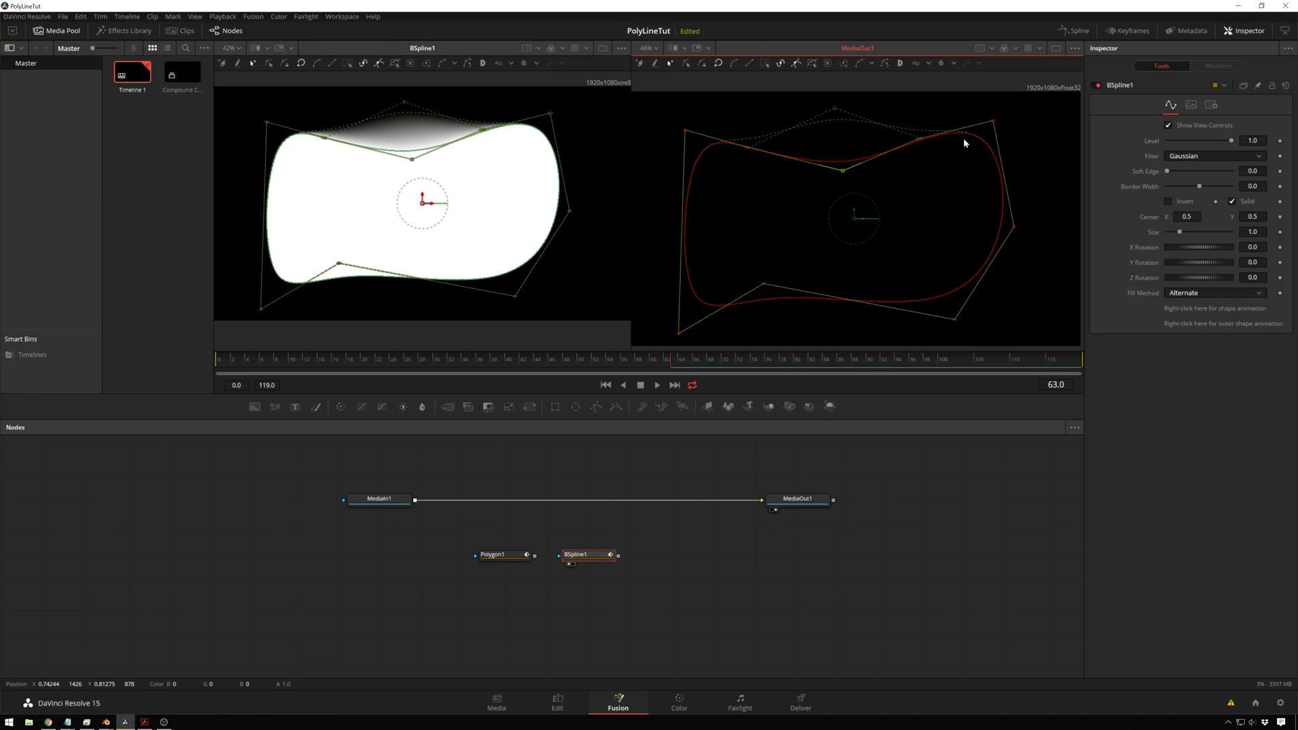